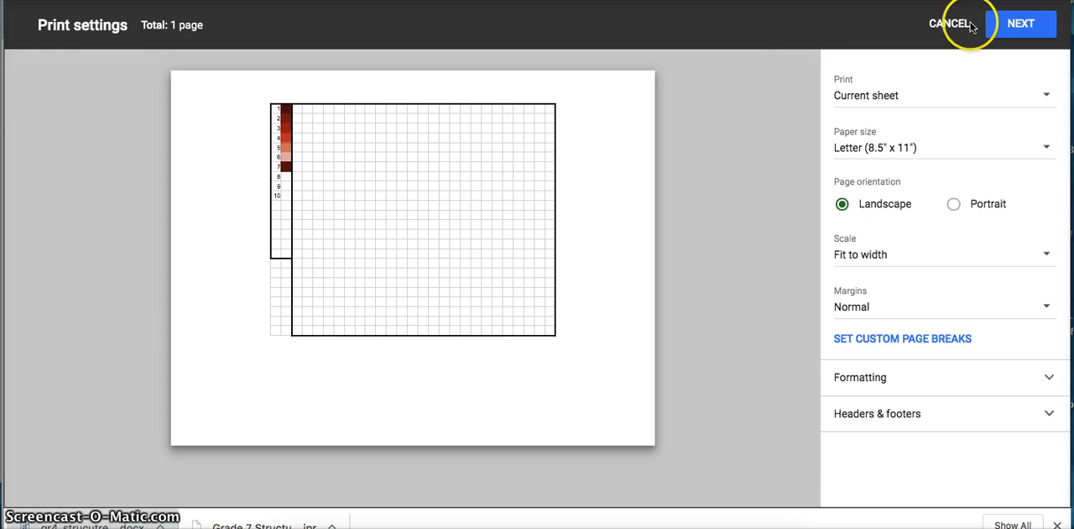
Cancel the print settings and insert one column to the right of column O.
{"action": "left_click", "coordinate": [949, 24]}
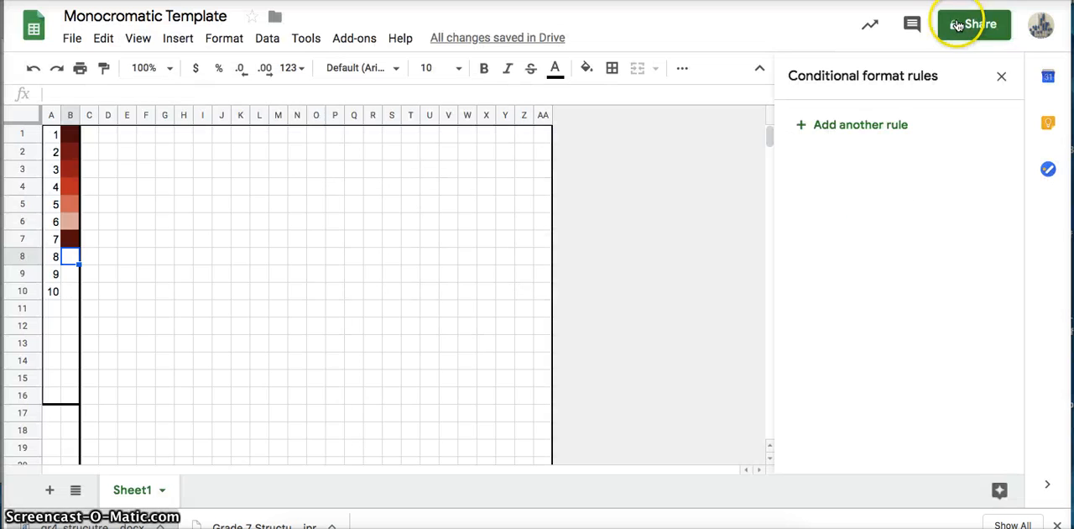
{"action": "left_click", "coordinate": [319, 115]}
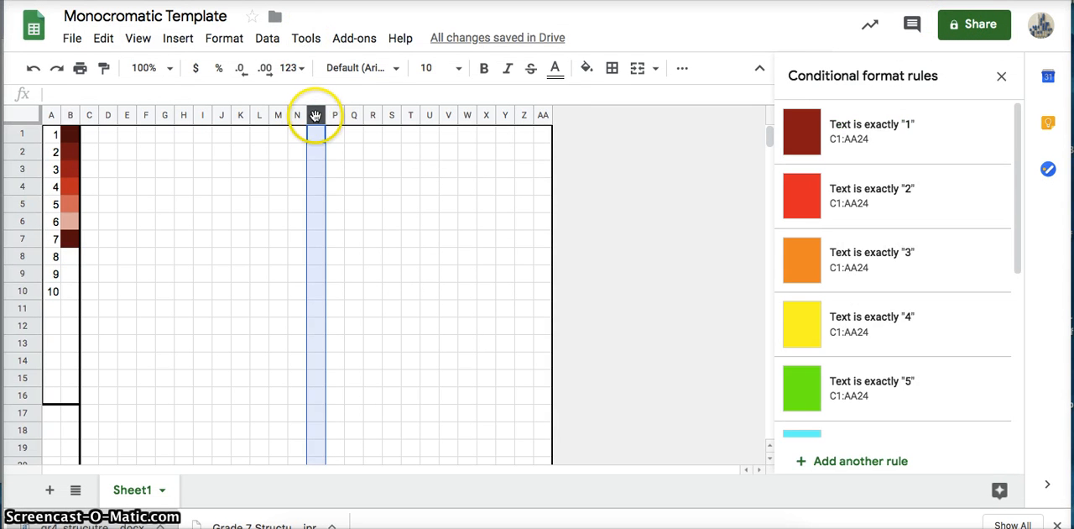
{"action": "right_click", "coordinate": [315, 114]}
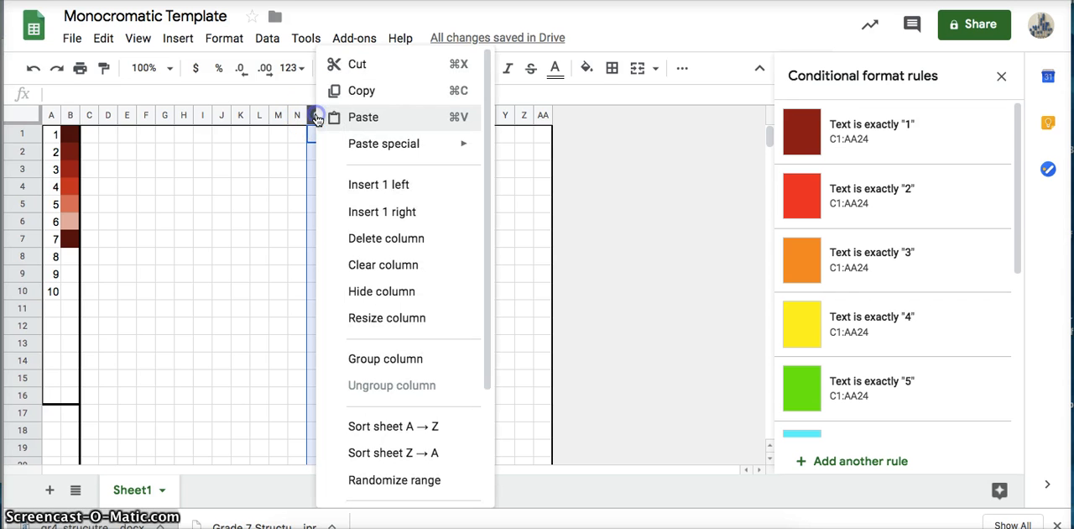
{"action": "left_click", "coordinate": [362, 213]}
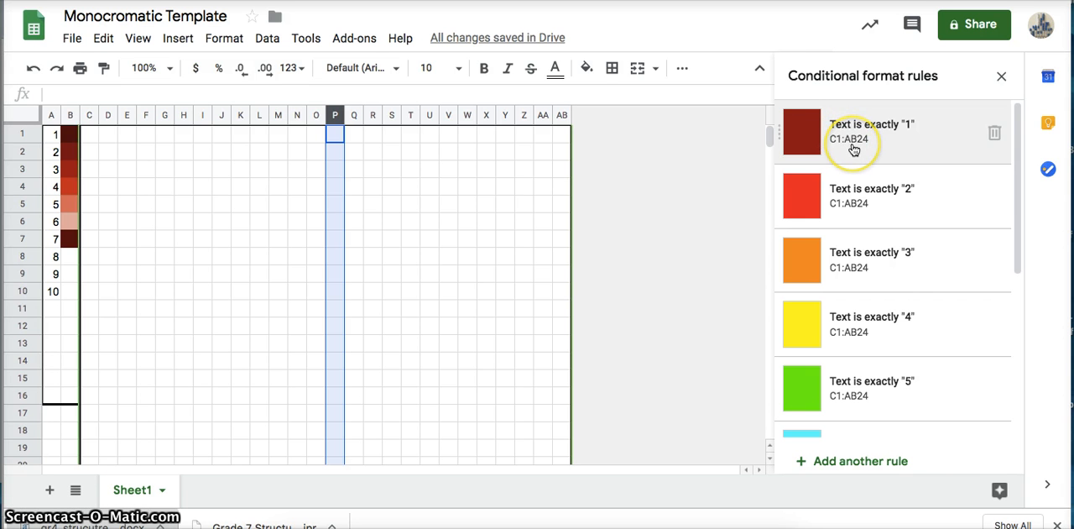
Insert one row below row 11.
{"action": "left_click", "coordinate": [22, 310]}
{"action": "right_click", "coordinate": [22, 310]}
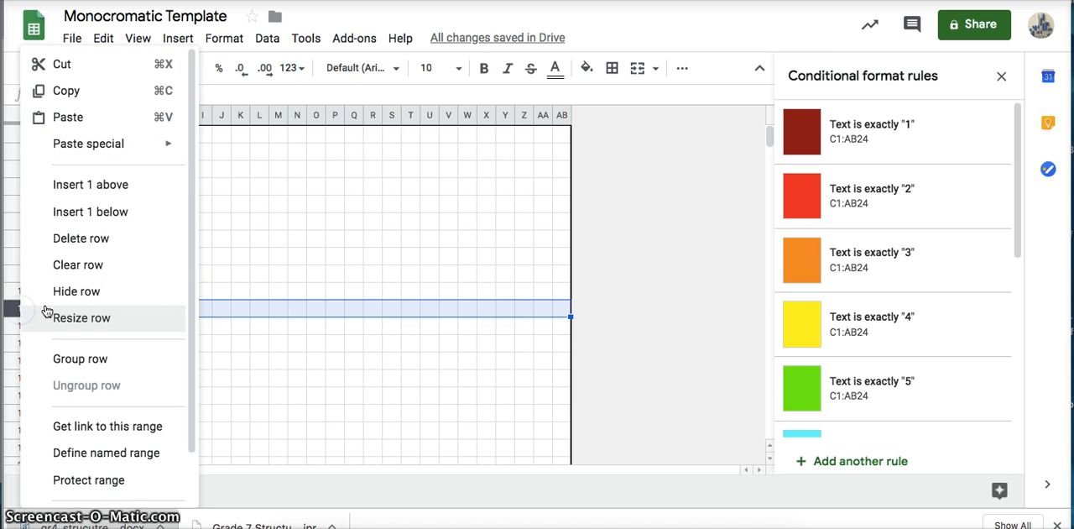
{"action": "left_click", "coordinate": [127, 210]}
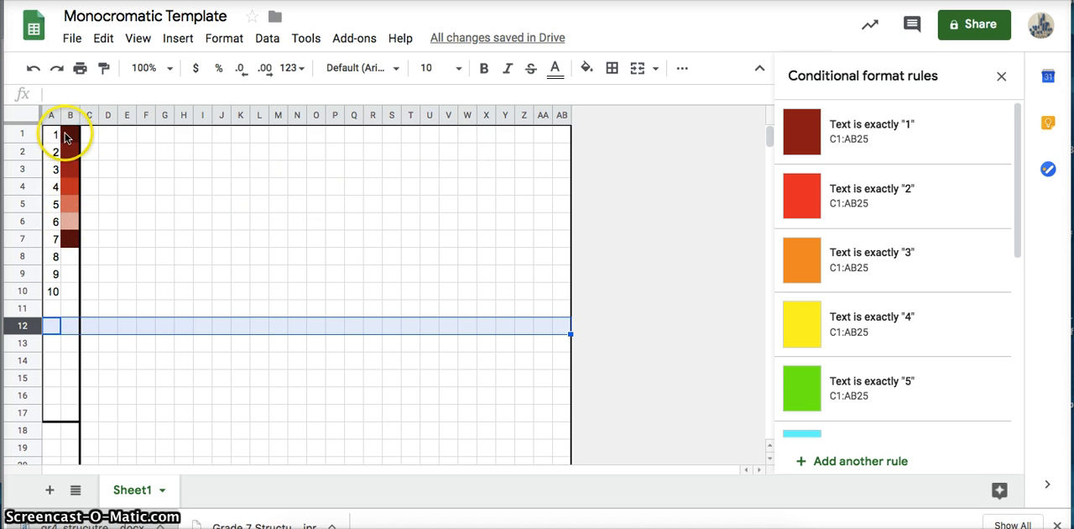
Look up the hex code of cell B7's fill colour in the custom colour picker, then cancel without changing it.
{"action": "left_click", "coordinate": [588, 71]}
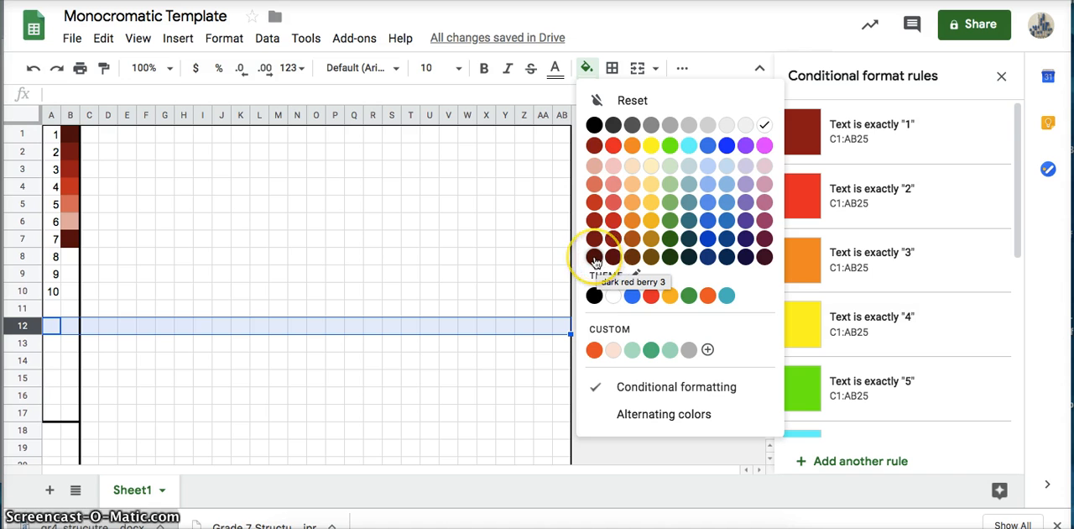
{"action": "left_click", "coordinate": [76, 241]}
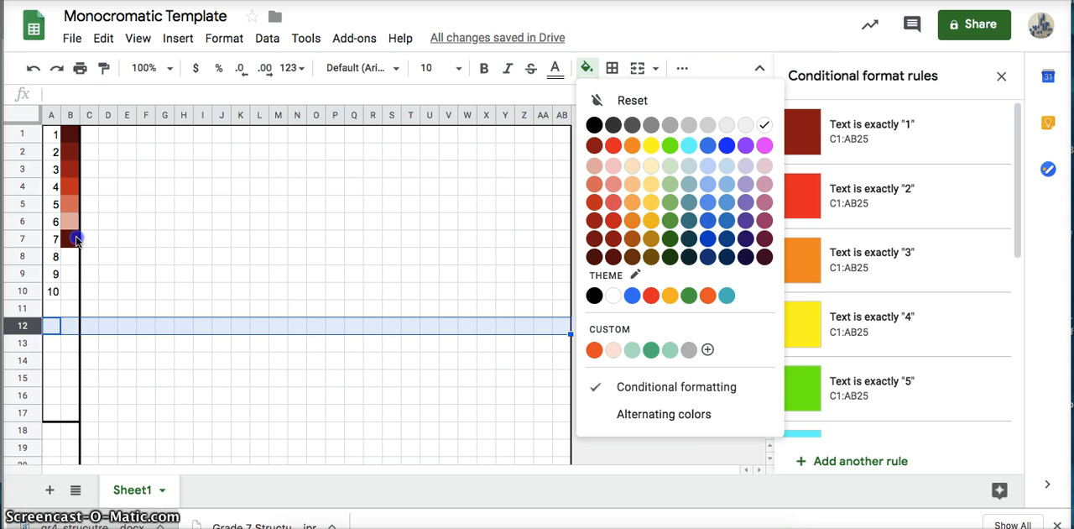
{"action": "left_click", "coordinate": [587, 68]}
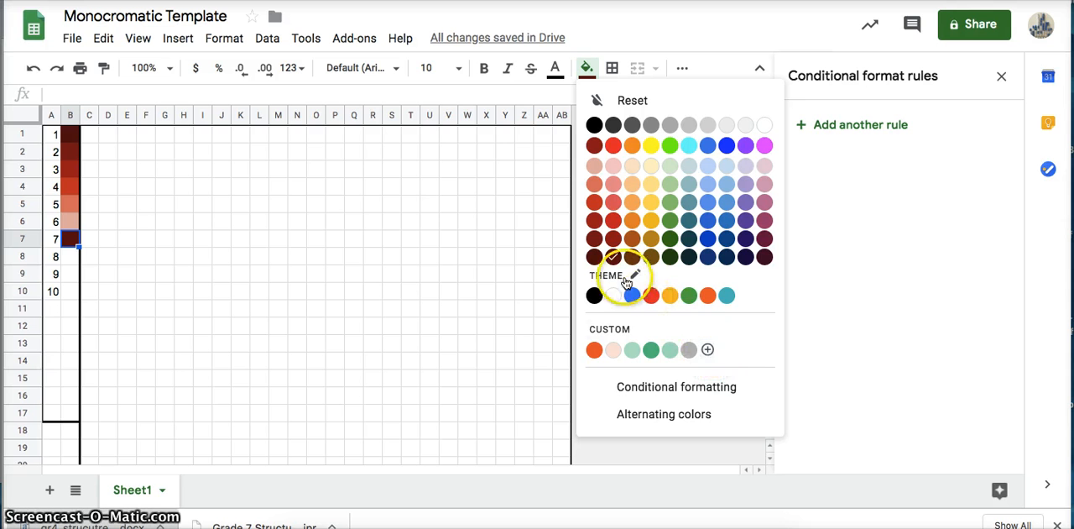
{"action": "left_click", "coordinate": [708, 354]}
{"action": "left_click", "coordinate": [528, 136]}
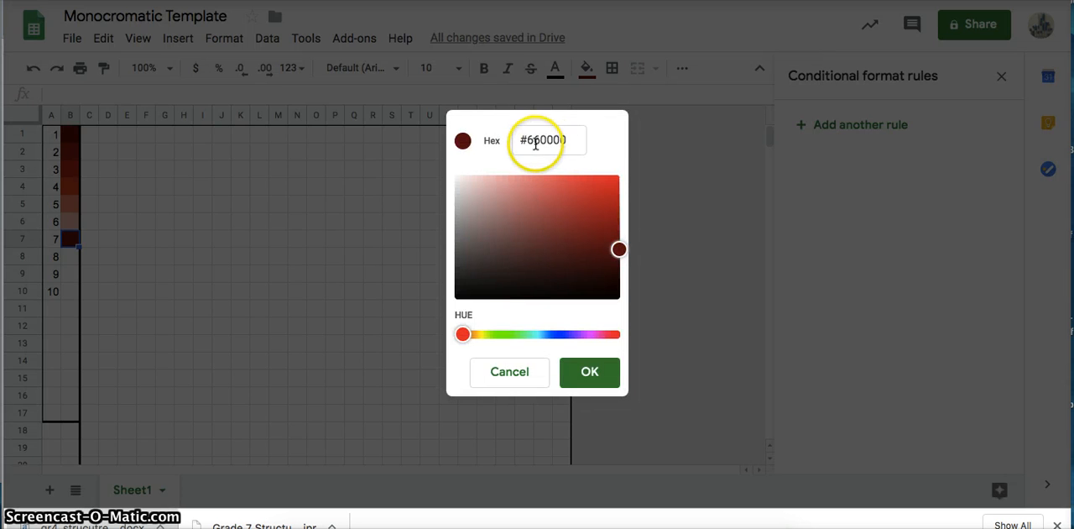
{"action": "left_click_drag", "start_coordinate": [568, 140], "coordinate": [513, 137]}
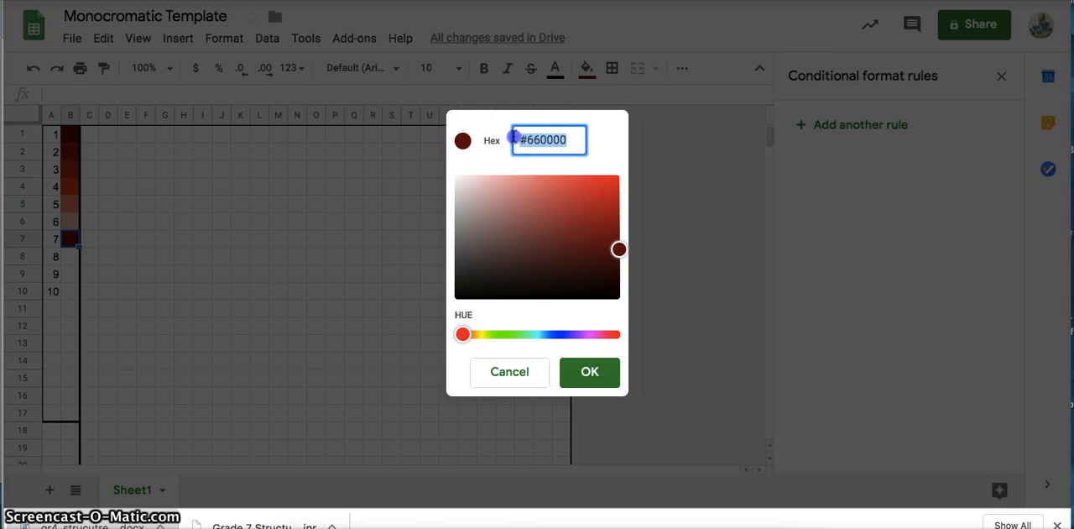
{"action": "left_click", "coordinate": [505, 372]}
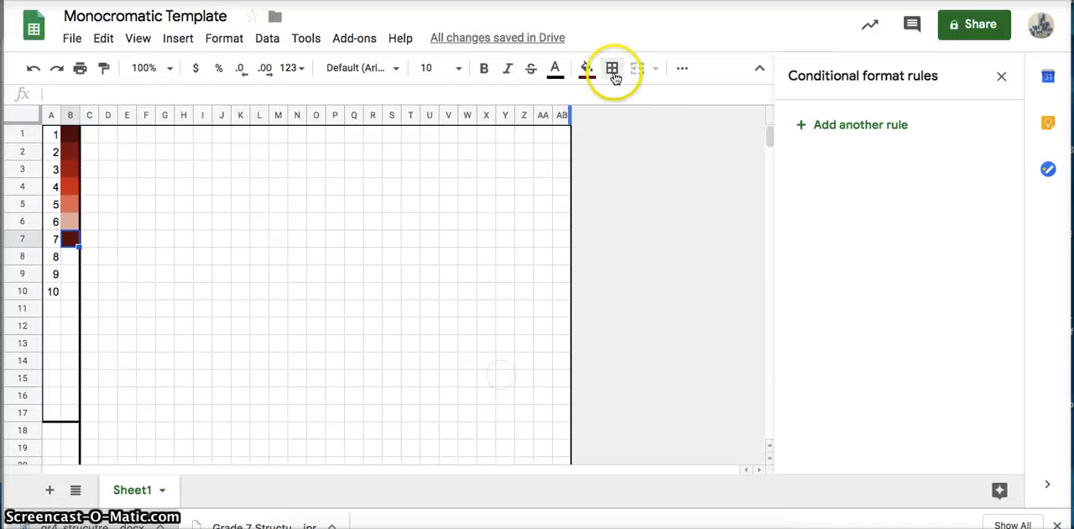
Fill cell B7 with the darkest red-brown, #5b0f00, and check its hex code in the custom colour picker.
{"action": "left_click", "coordinate": [588, 70]}
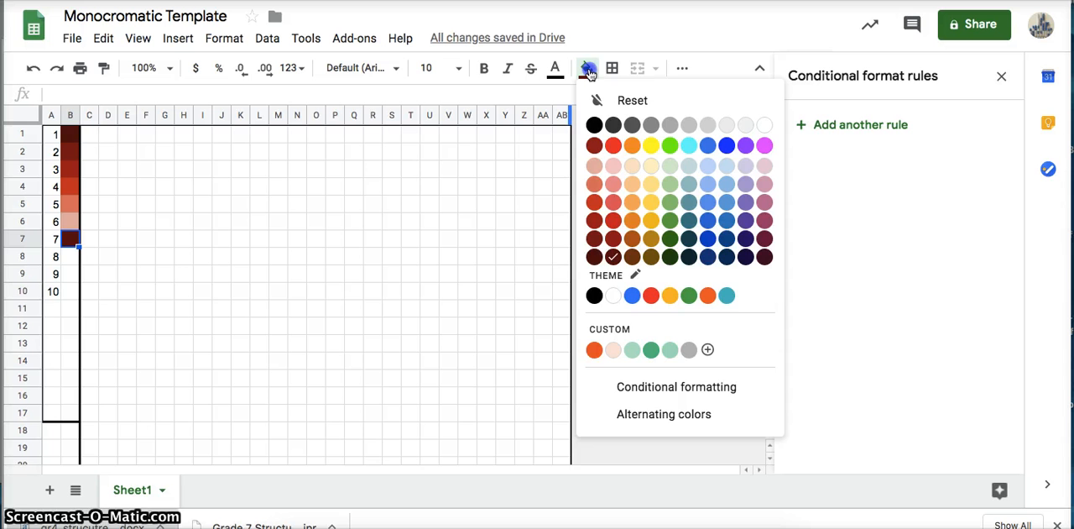
{"action": "left_click", "coordinate": [594, 256]}
{"action": "left_click", "coordinate": [594, 88]}
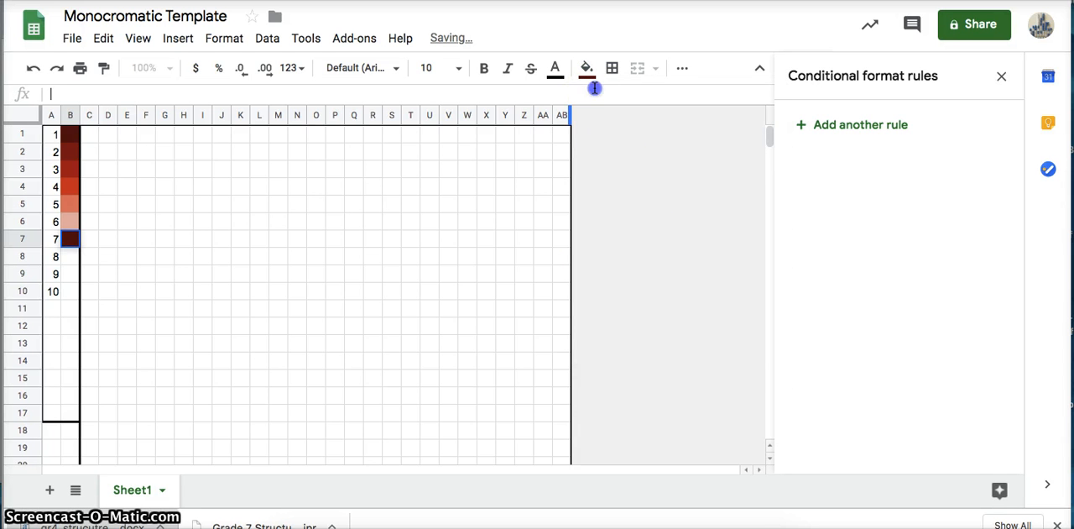
{"action": "left_click", "coordinate": [589, 68]}
{"action": "left_click", "coordinate": [708, 351]}
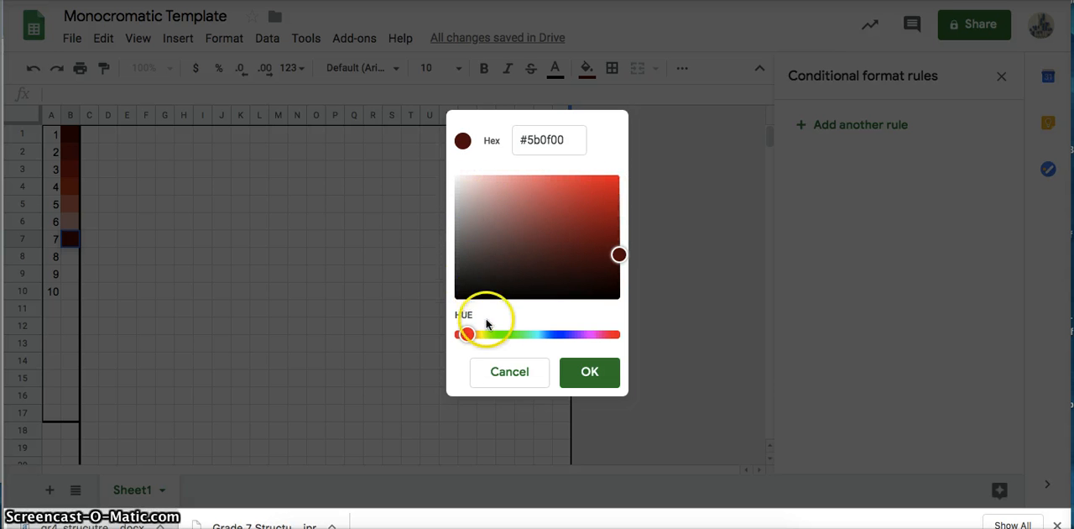
{"action": "left_click", "coordinate": [508, 369]}
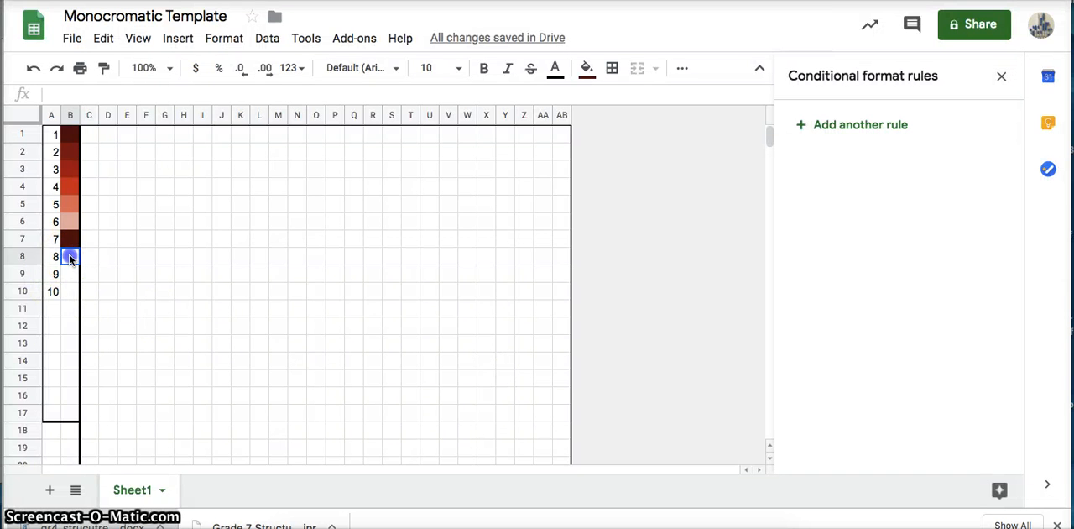
Fill cell B8 with a dark red and cell B9 with the next brighter red of the same shade column.
{"action": "left_click", "coordinate": [587, 68]}
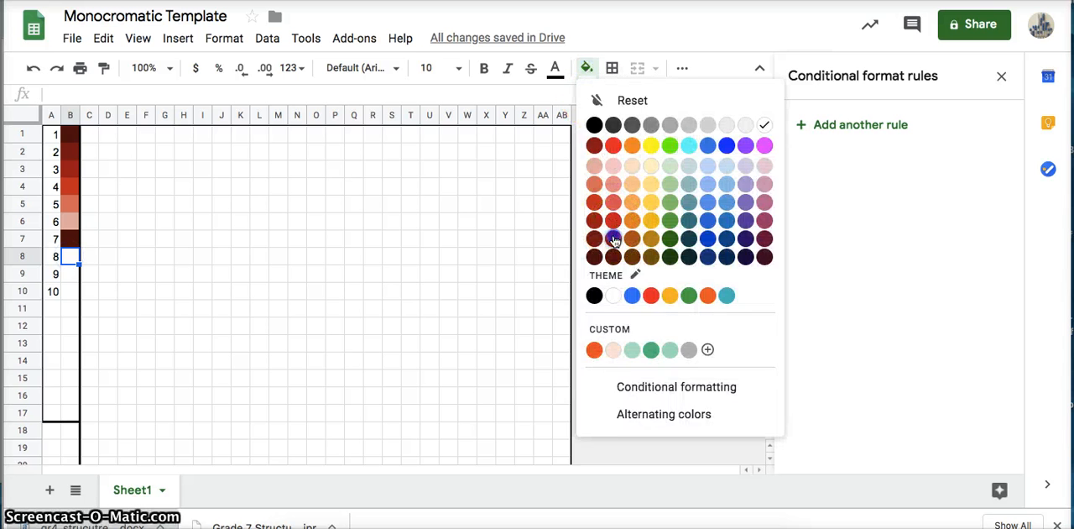
{"action": "left_click", "coordinate": [611, 233]}
{"action": "left_click", "coordinate": [68, 271]}
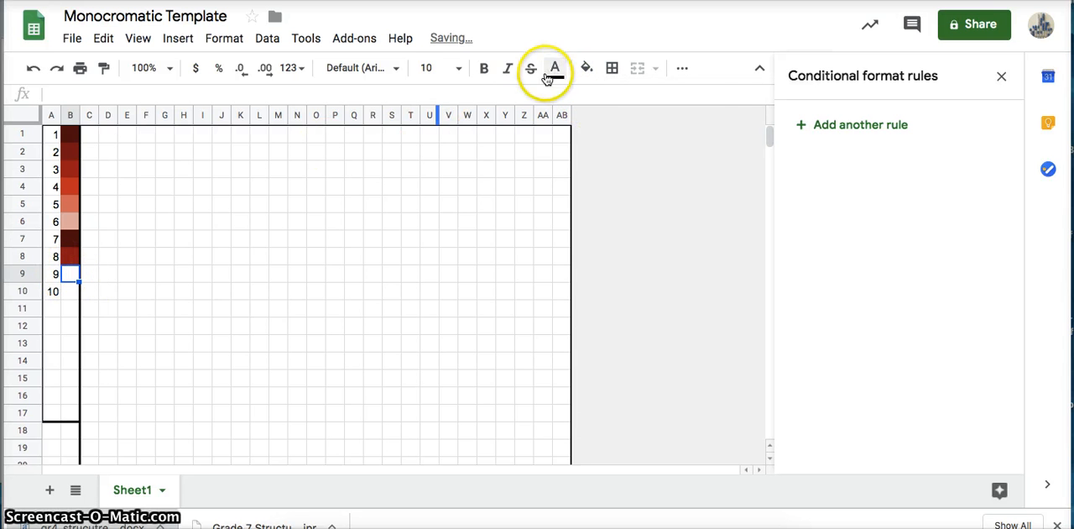
{"action": "left_click", "coordinate": [588, 68]}
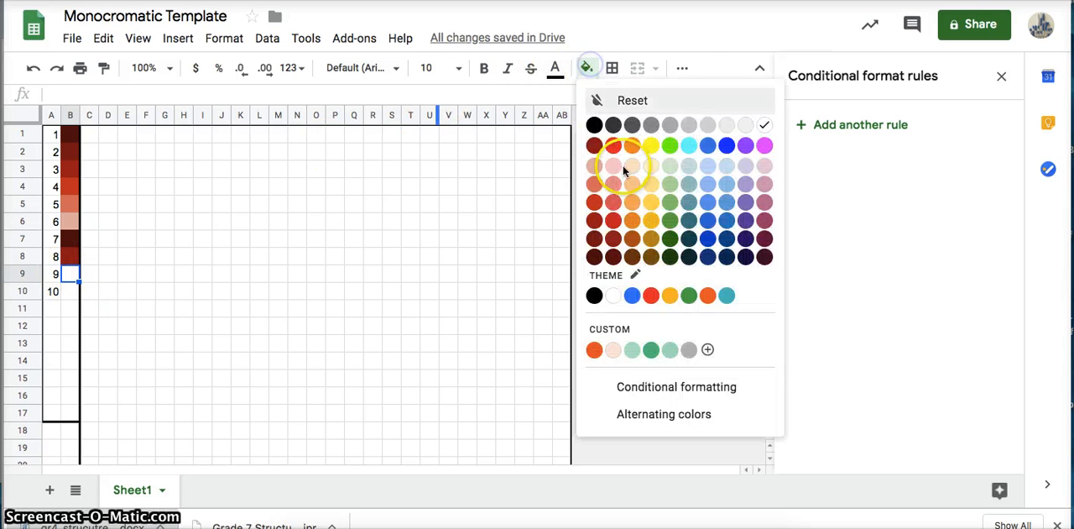
{"action": "left_click", "coordinate": [611, 222]}
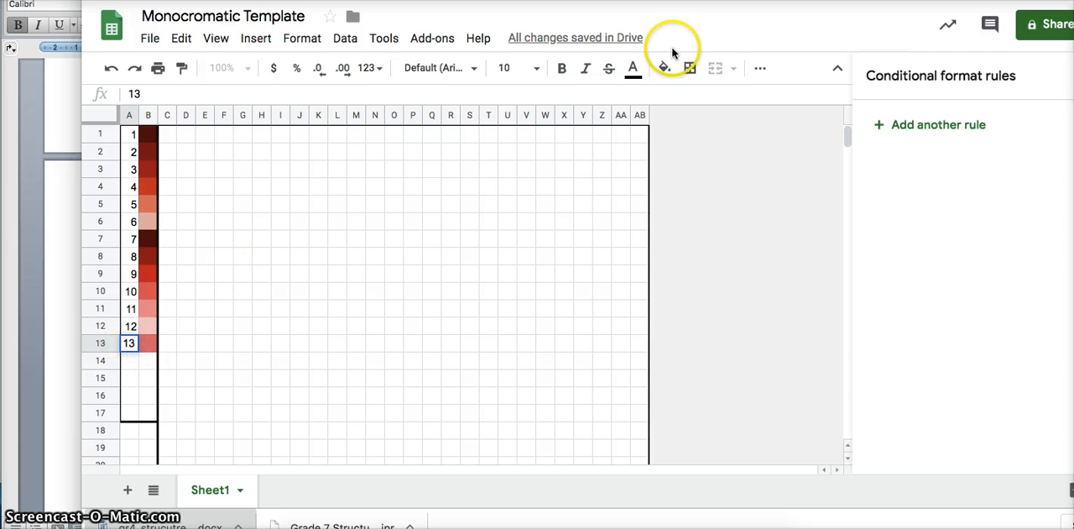
View the custom fill colour picker from cell A13, then cancel it and select cell C1.
{"action": "left_click", "coordinate": [667, 70]}
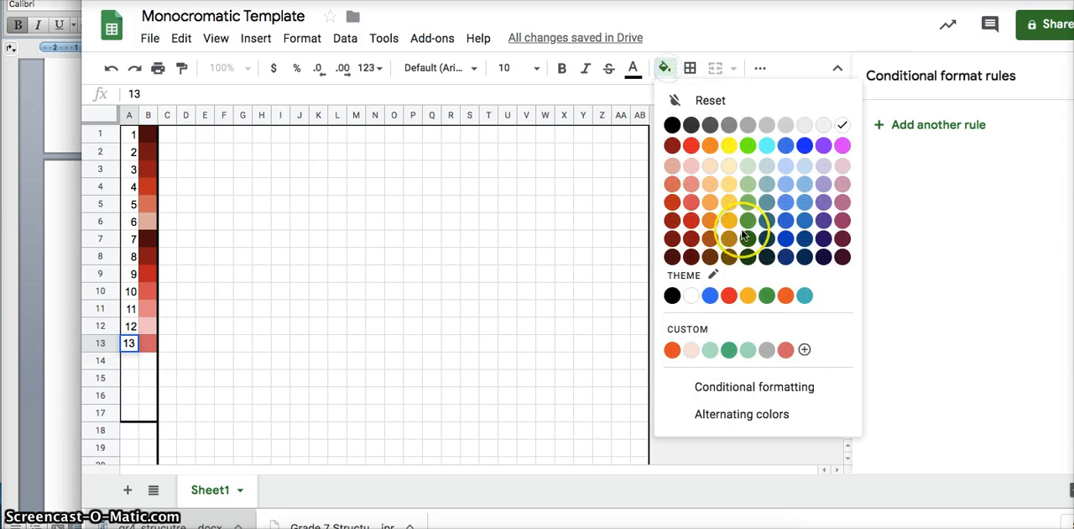
{"action": "left_click", "coordinate": [805, 350]}
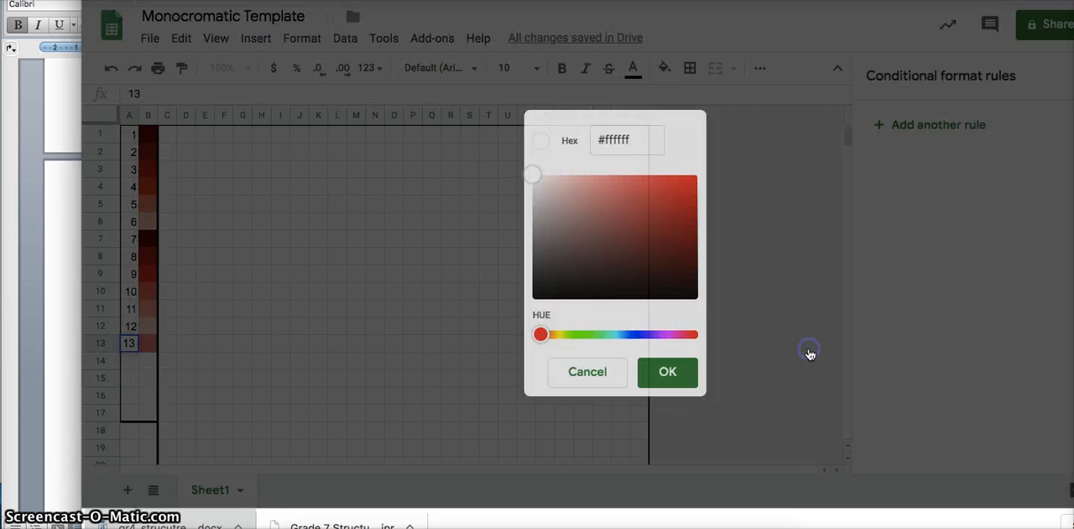
{"action": "left_click", "coordinate": [604, 371]}
{"action": "left_click", "coordinate": [663, 69]}
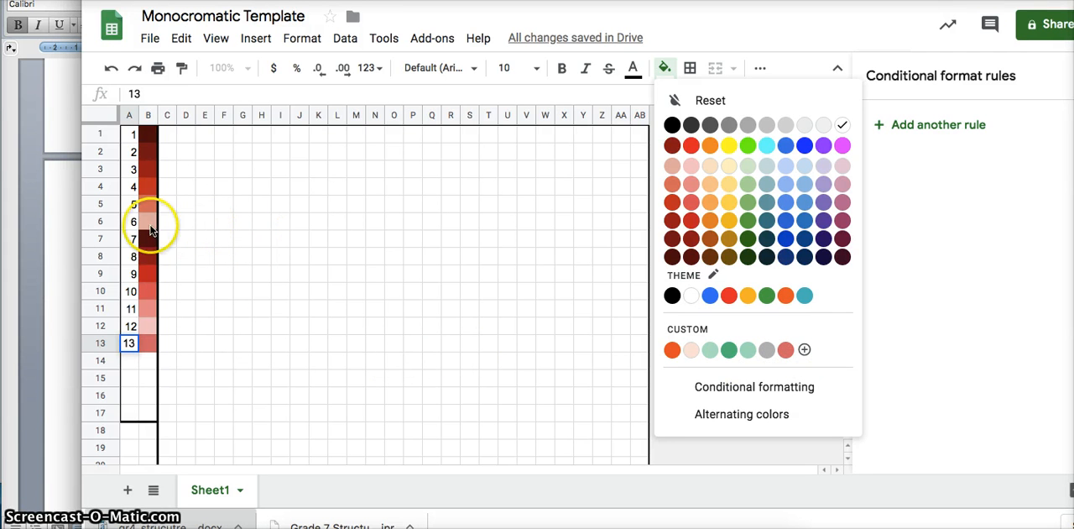
{"action": "left_click", "coordinate": [209, 177]}
{"action": "left_click", "coordinate": [168, 140]}
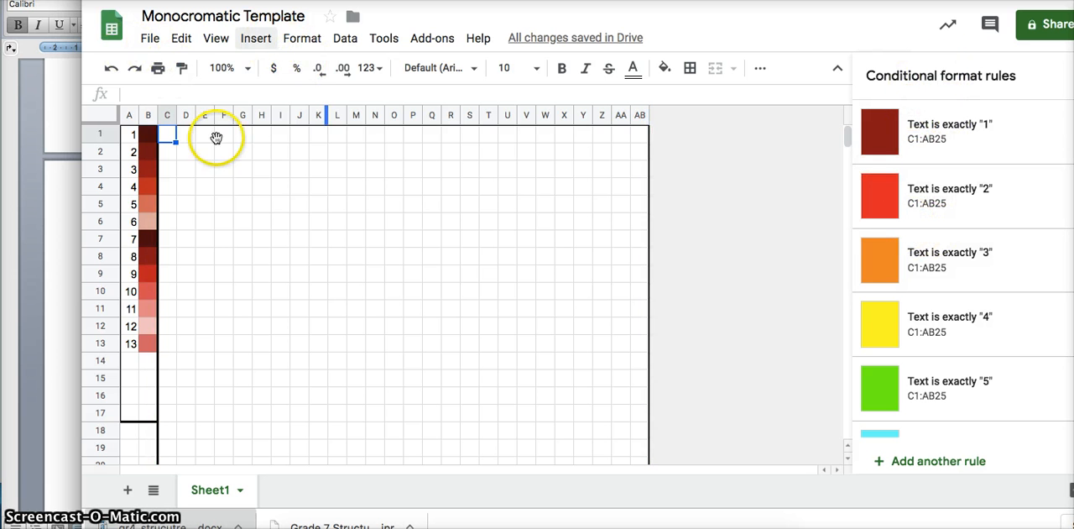
Look up the conditional formatting command among the formatting options with cell C1 selected.
{"action": "left_click", "coordinate": [205, 203]}
{"action": "left_click", "coordinate": [167, 132]}
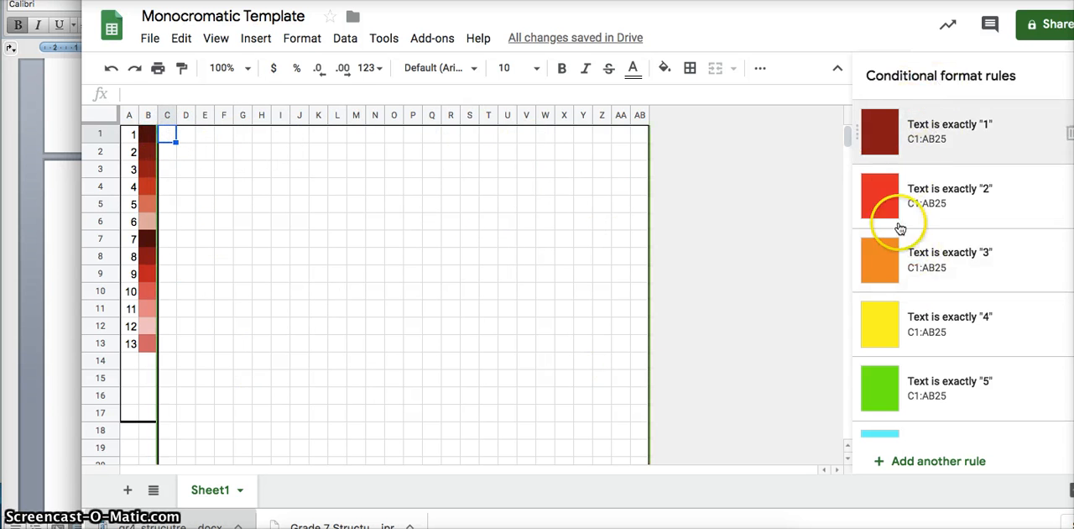
{"action": "left_click", "coordinate": [255, 39]}
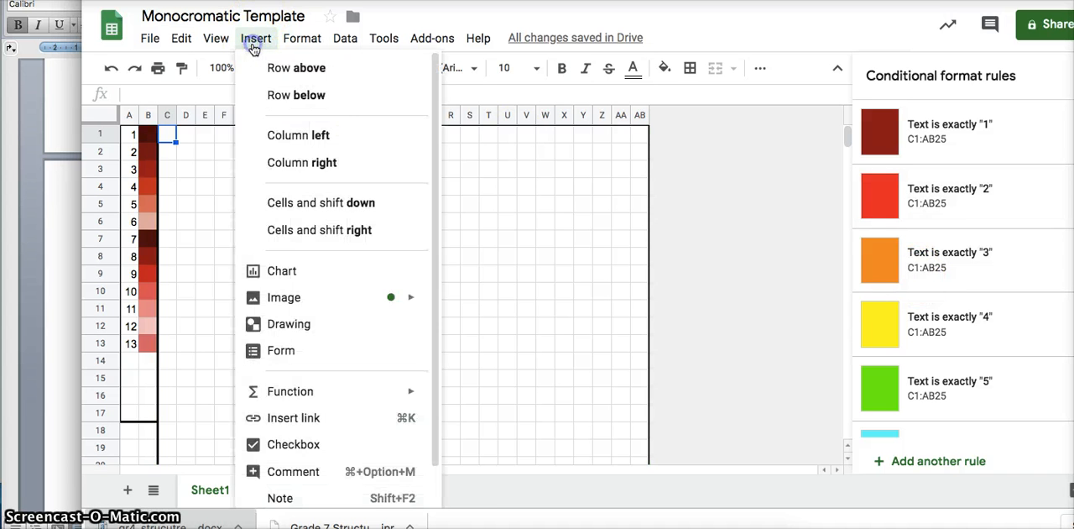
{"action": "left_click", "coordinate": [295, 37]}
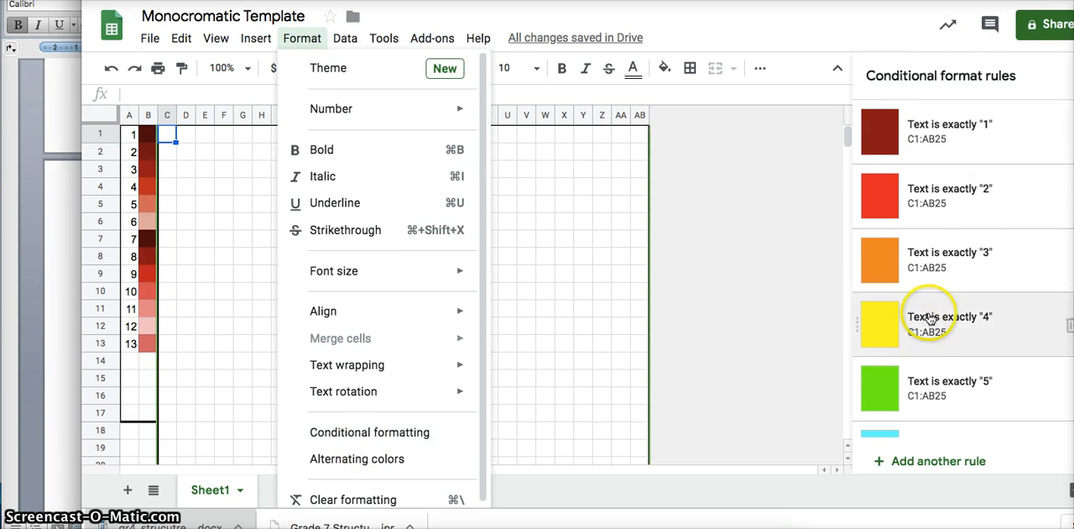
{"action": "left_click", "coordinate": [642, 170]}
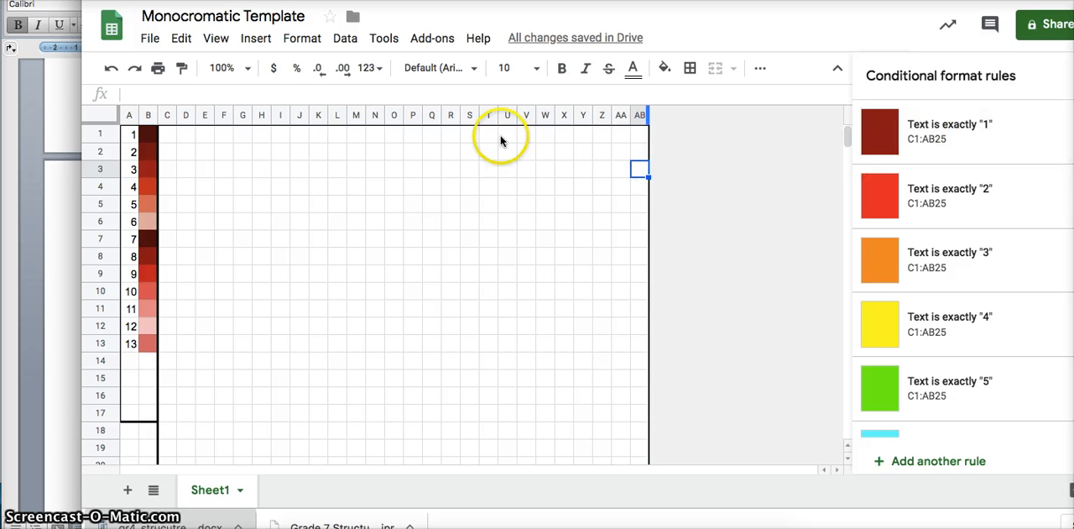
Highlight the blank grid from C1 across to column AB to check the area the conditional format rules cover, then clear the selection.
{"action": "left_click_drag", "start_coordinate": [173, 135], "coordinate": [571, 428]}
{"action": "left_click_drag", "start_coordinate": [617, 484], "coordinate": [643, 459]}
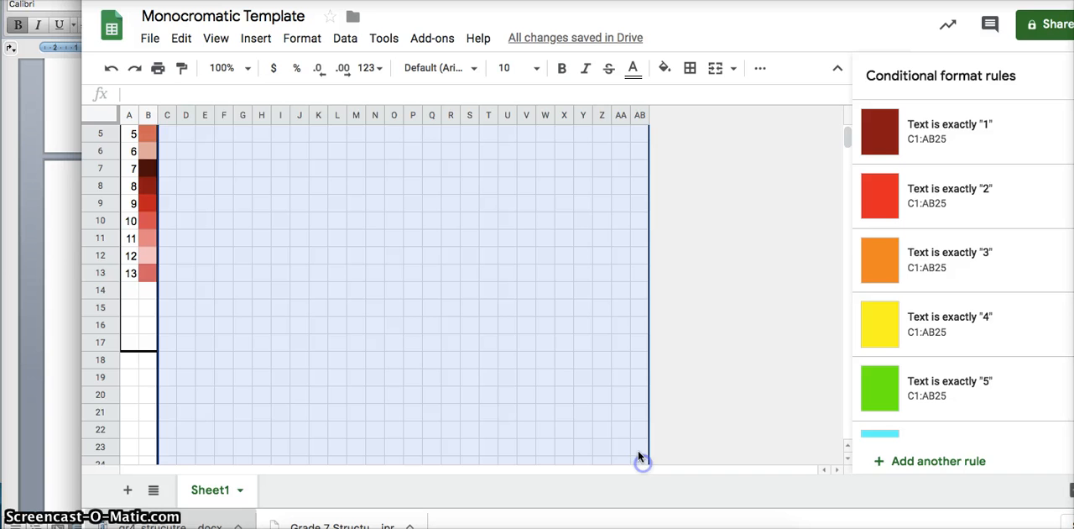
{"action": "left_click", "coordinate": [822, 216]}
{"action": "left_click", "coordinate": [919, 152]}
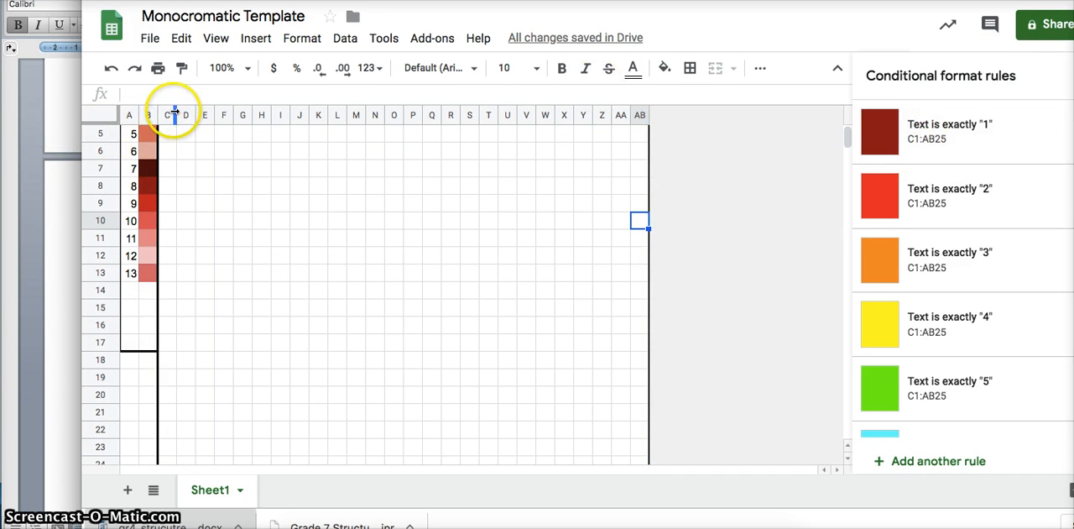
{"action": "scroll", "coordinate": [519, 272], "scroll_direction": "down", "scroll_amount": 10}
{"action": "scroll", "coordinate": [518, 272], "scroll_direction": "up", "scroll_amount": 12}
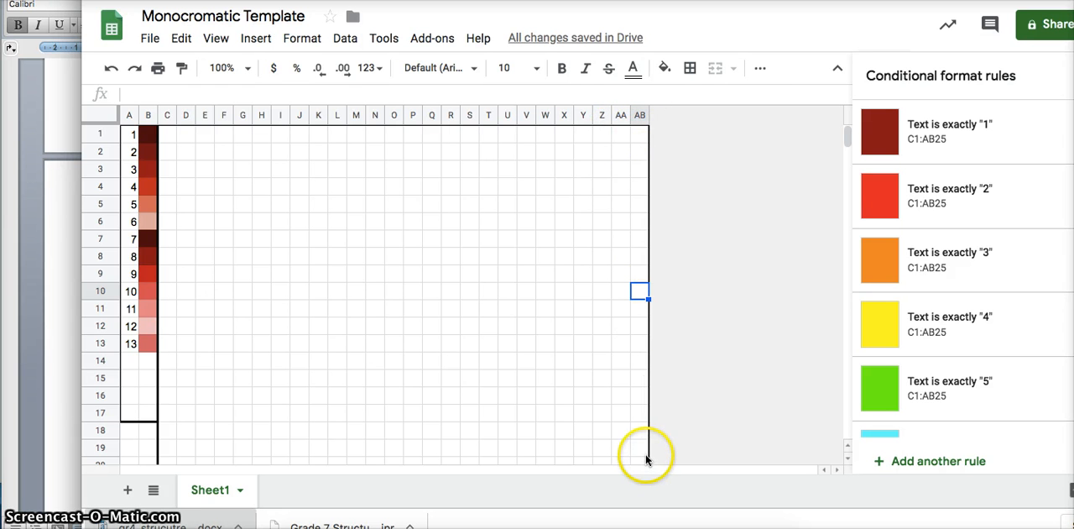
Set both the text and fill colour of the conditional format rule for 1 to the darkest red and save it.
{"action": "left_click", "coordinate": [900, 128]}
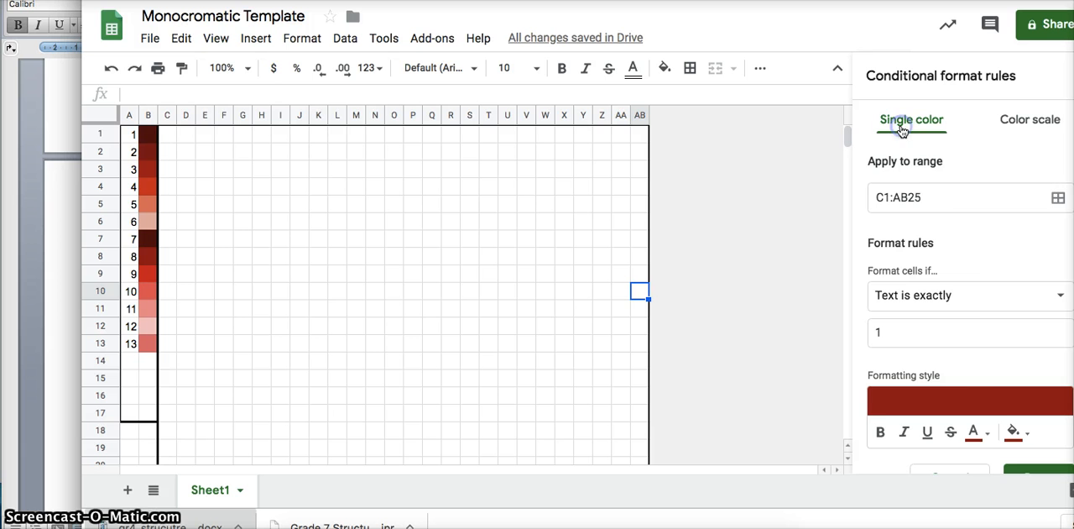
{"action": "left_click", "coordinate": [975, 431]}
{"action": "left_click", "coordinate": [803, 308]}
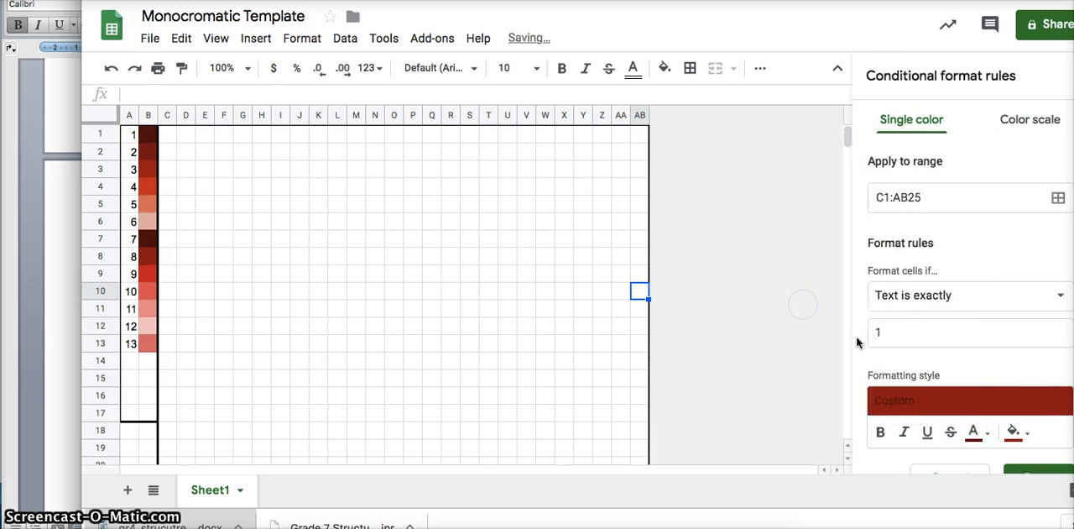
{"action": "left_click", "coordinate": [1015, 433]}
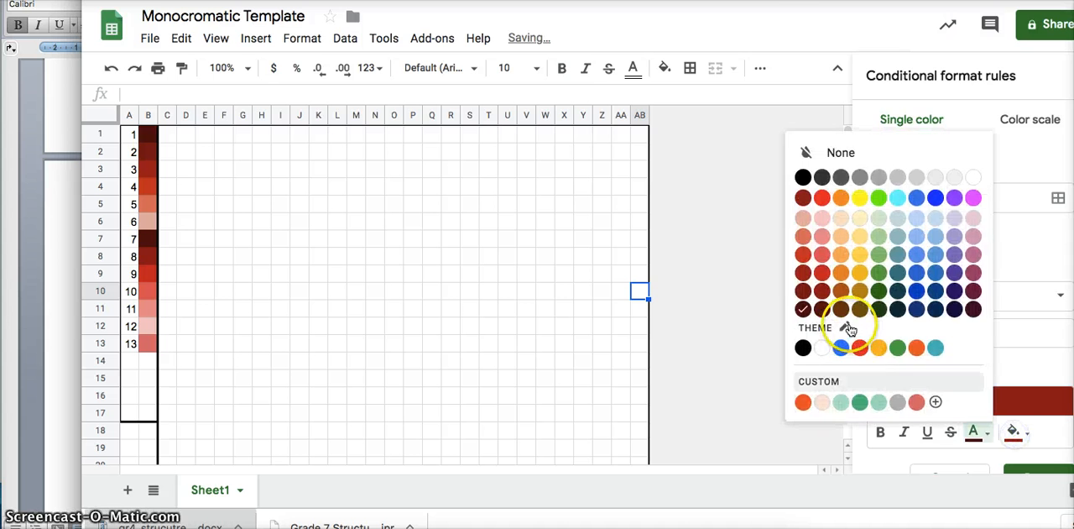
{"action": "left_click", "coordinate": [799, 309]}
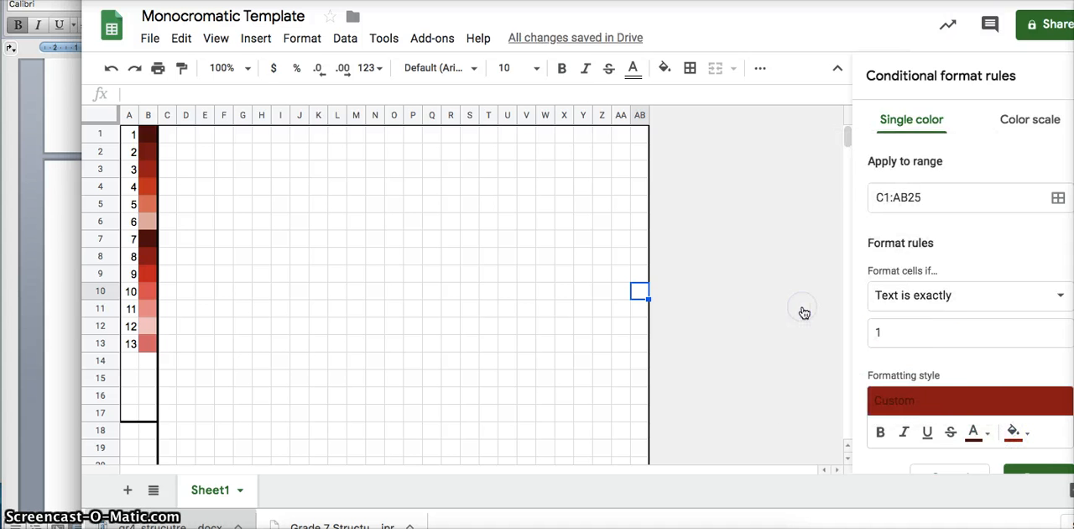
{"action": "left_click", "coordinate": [1011, 434]}
{"action": "left_click", "coordinate": [845, 312]}
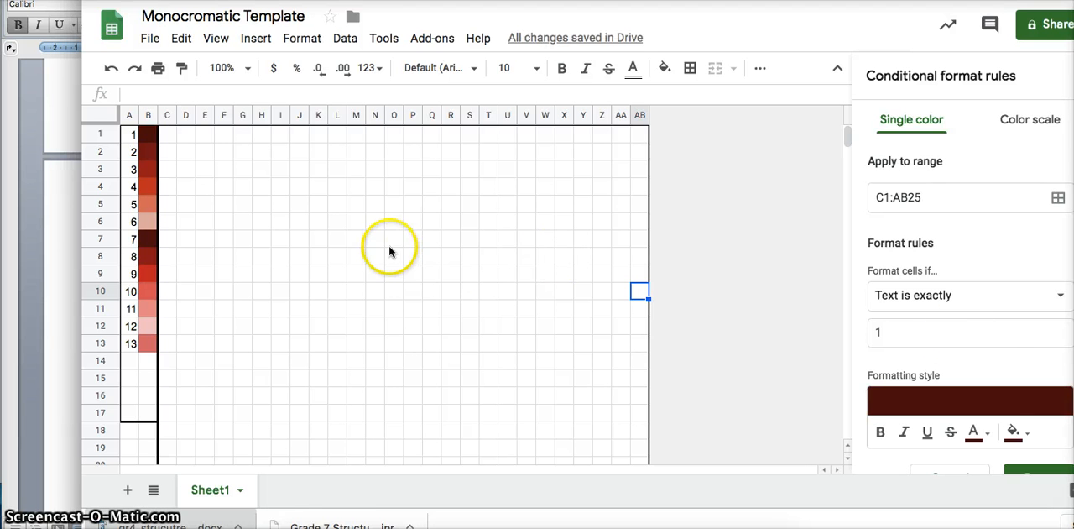
{"action": "left_click", "coordinate": [1036, 472]}
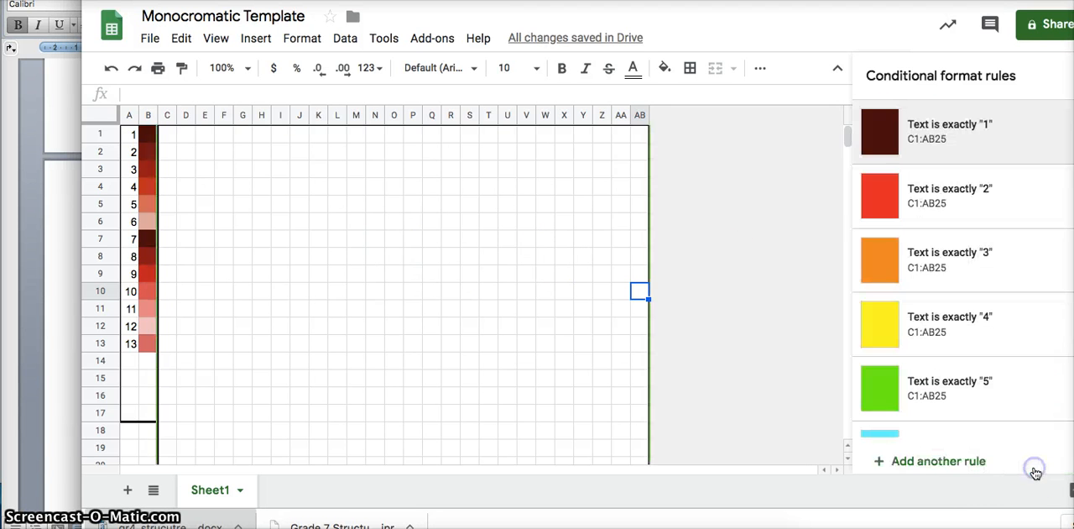
Enter 1 in cell T5 to test the rule's colour.
{"action": "left_click", "coordinate": [489, 203]}
{"action": "type", "text": "1"}
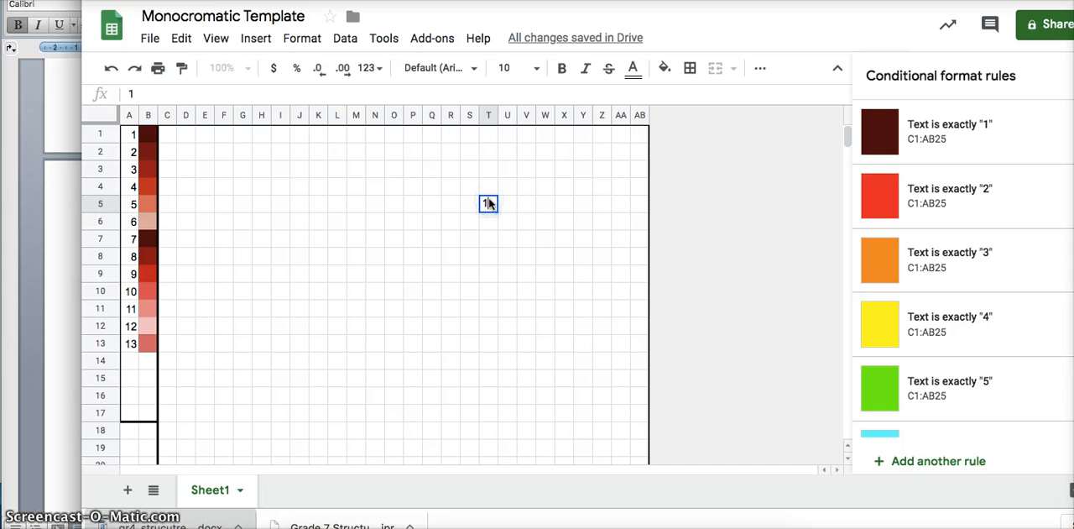
{"action": "key", "text": "Return"}
Set both the text and fill colour of the rule for 2 to the second-darkest red, save it and select cell T9.
{"action": "left_click", "coordinate": [925, 193]}
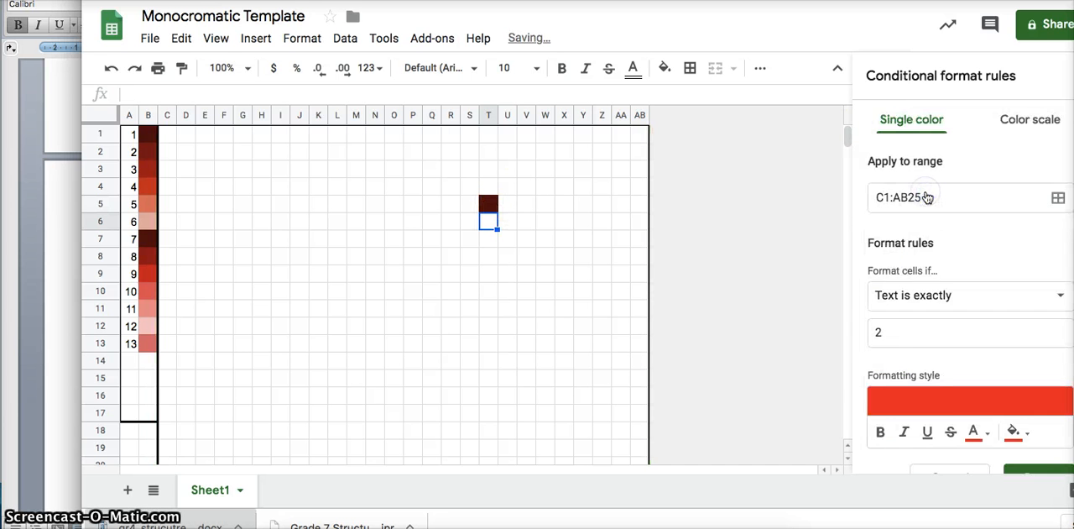
{"action": "left_click", "coordinate": [977, 431]}
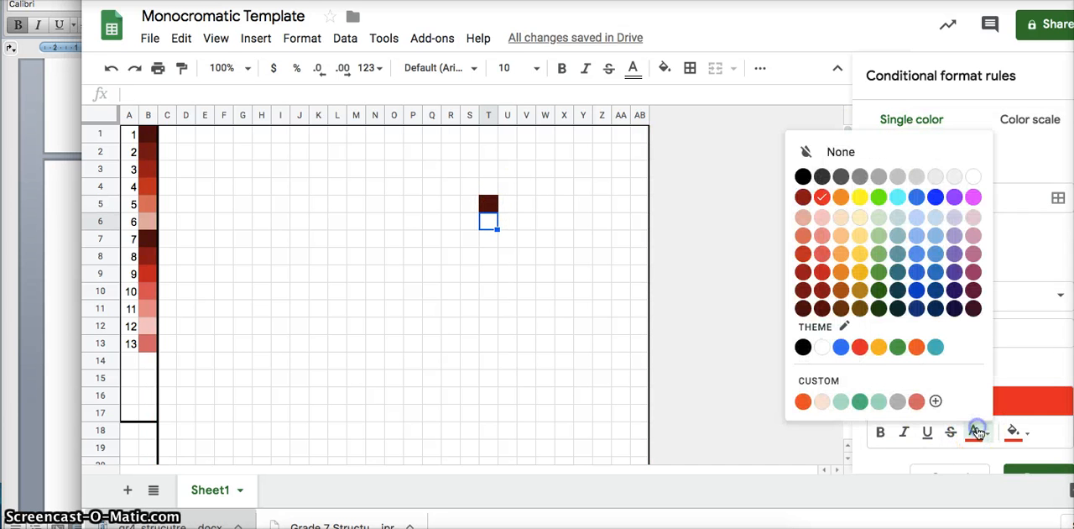
{"action": "left_click", "coordinate": [804, 295]}
{"action": "left_click", "coordinate": [1013, 432]}
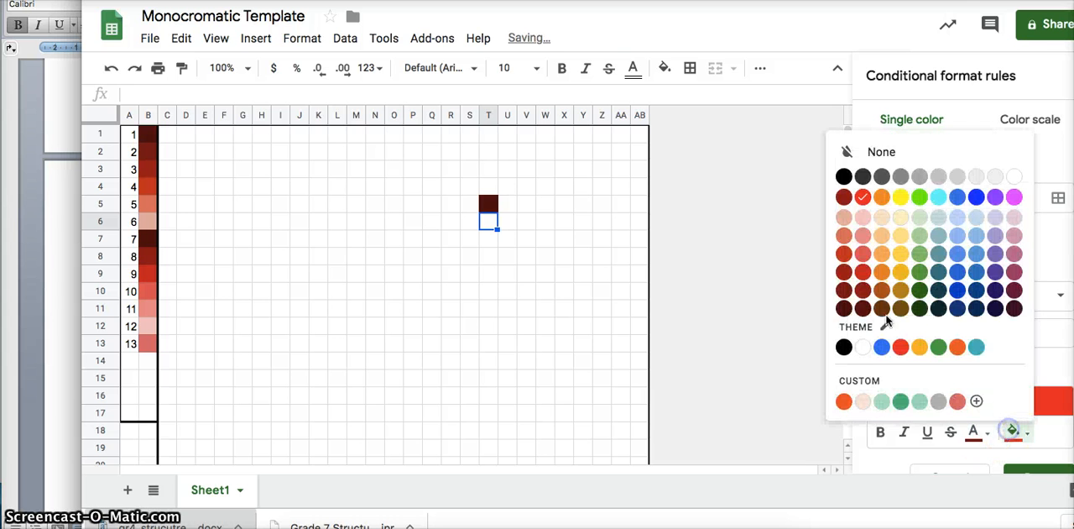
{"action": "left_click", "coordinate": [846, 290]}
{"action": "left_click", "coordinate": [1012, 466]}
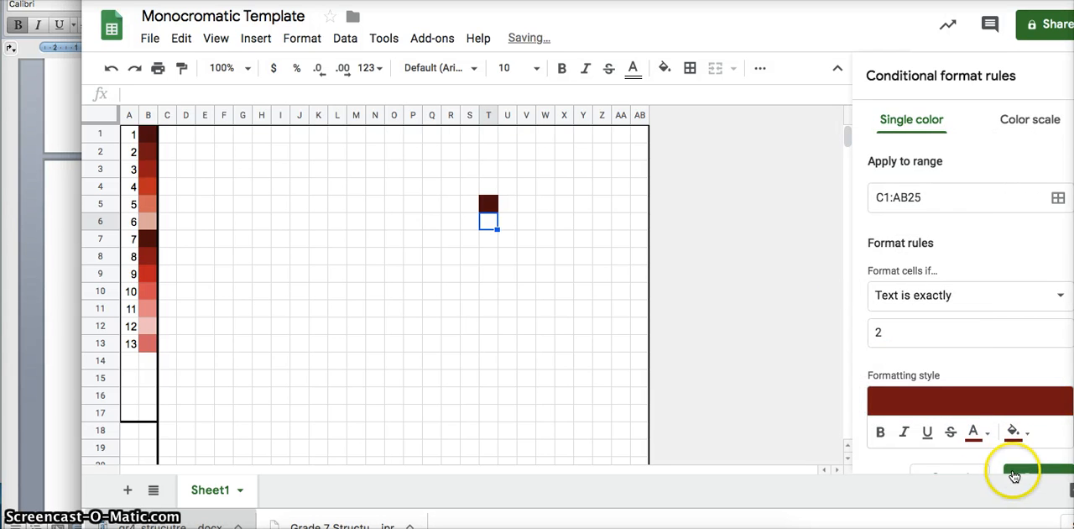
{"action": "left_click", "coordinate": [488, 279]}
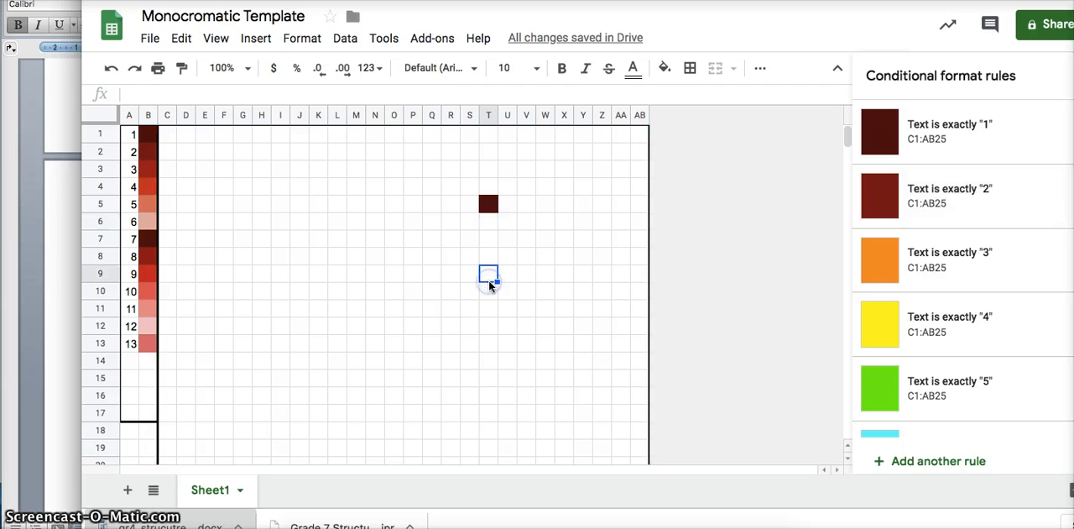
{"action": "key", "text": "Return"}
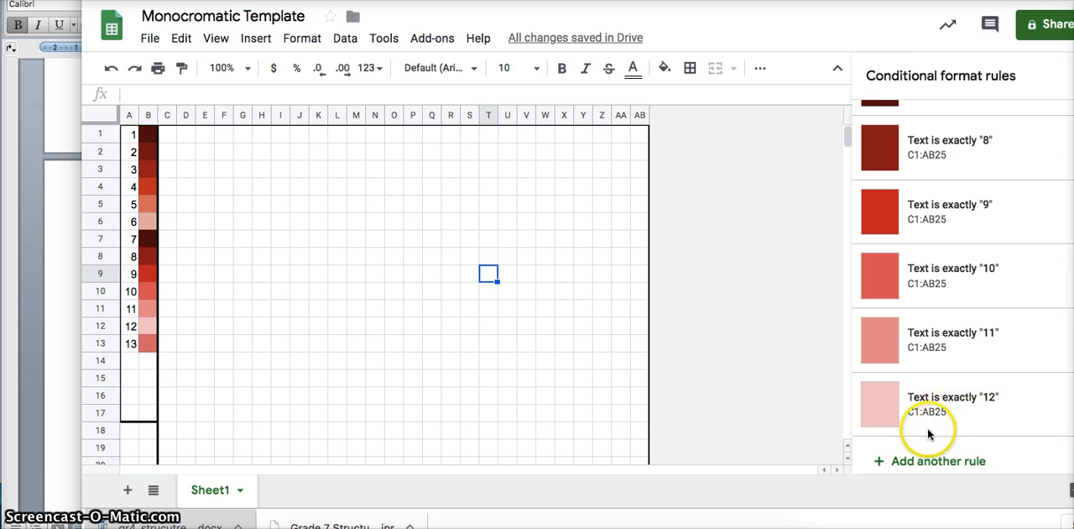
Set the sheet zoom to 75% and add another conditional format rule for the whole grid C1:AB25.
{"action": "left_click", "coordinate": [247, 68]}
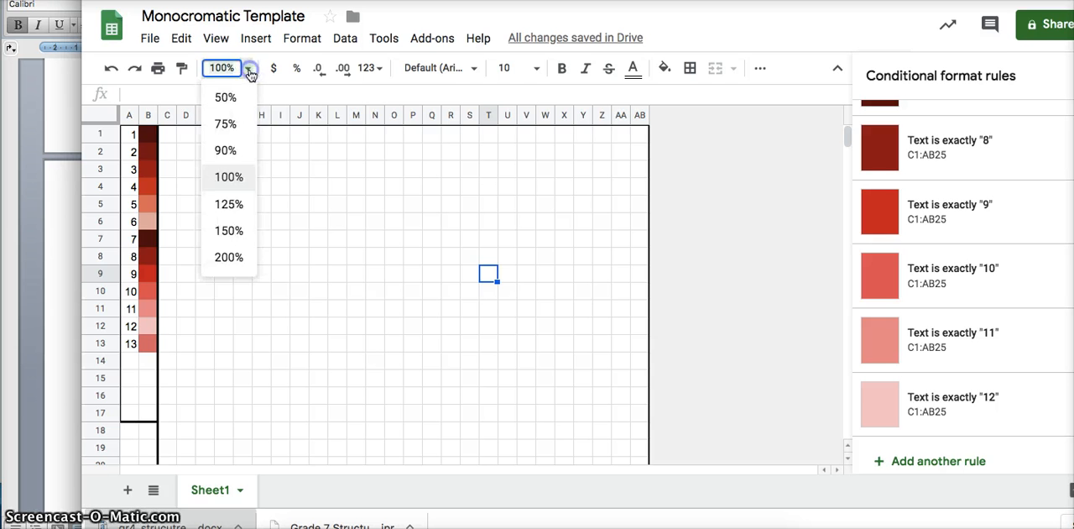
{"action": "left_click", "coordinate": [232, 127]}
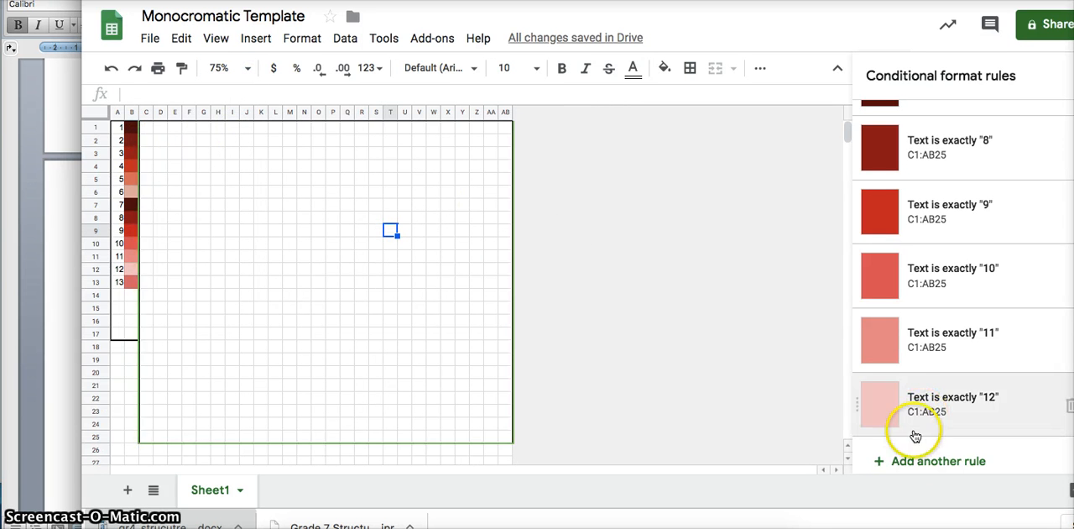
{"action": "left_click", "coordinate": [391, 192]}
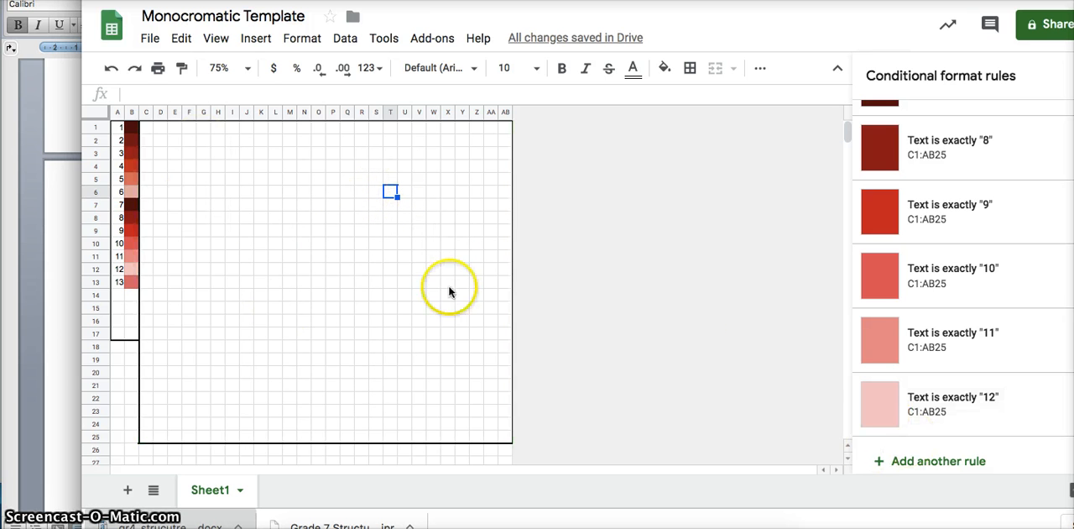
{"action": "left_click_drag", "start_coordinate": [149, 130], "coordinate": [505, 439]}
{"action": "left_click", "coordinate": [923, 464]}
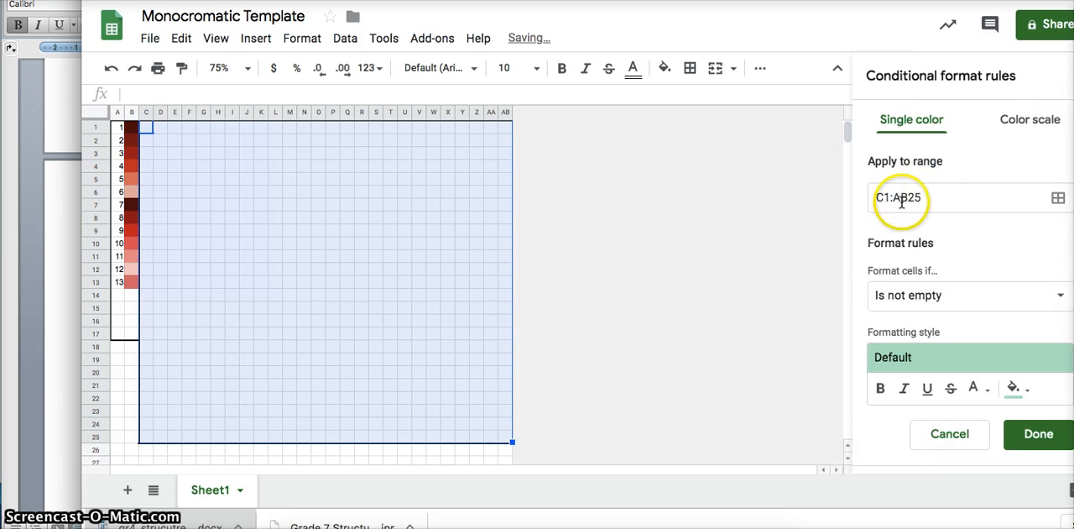
{"action": "left_click", "coordinate": [871, 198]}
{"action": "double_click", "coordinate": [936, 193]}
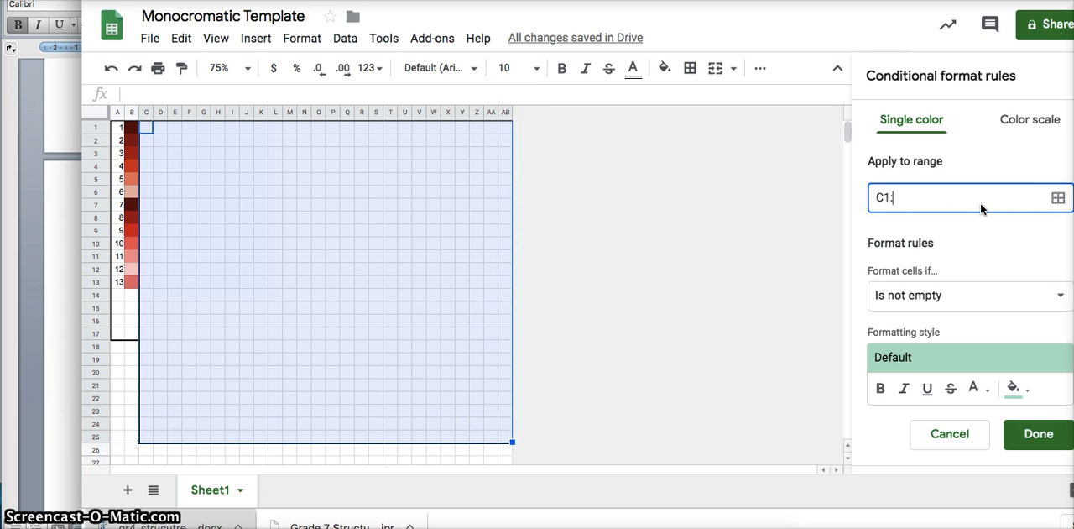
{"action": "type", "text": "25"}
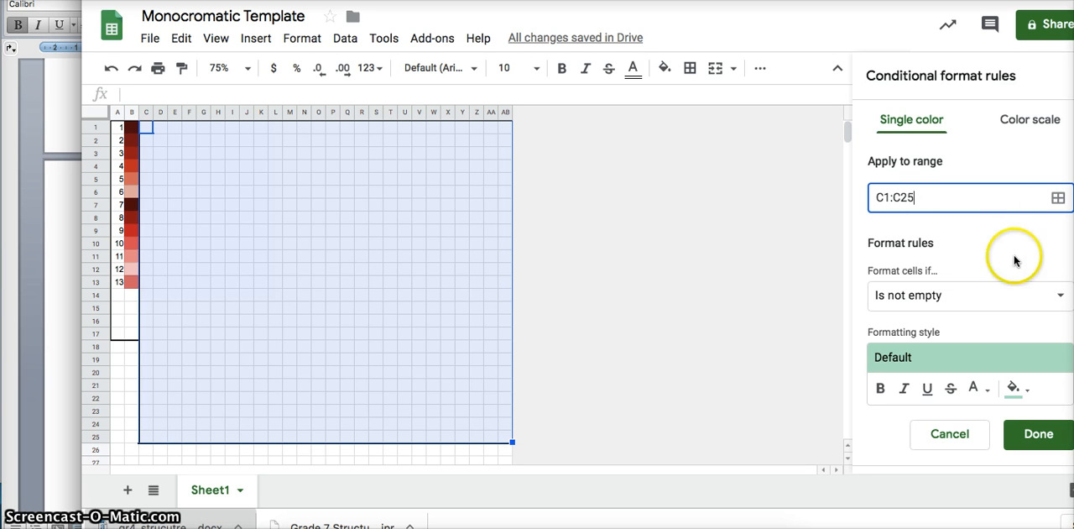
{"action": "left_click", "coordinate": [900, 196]}
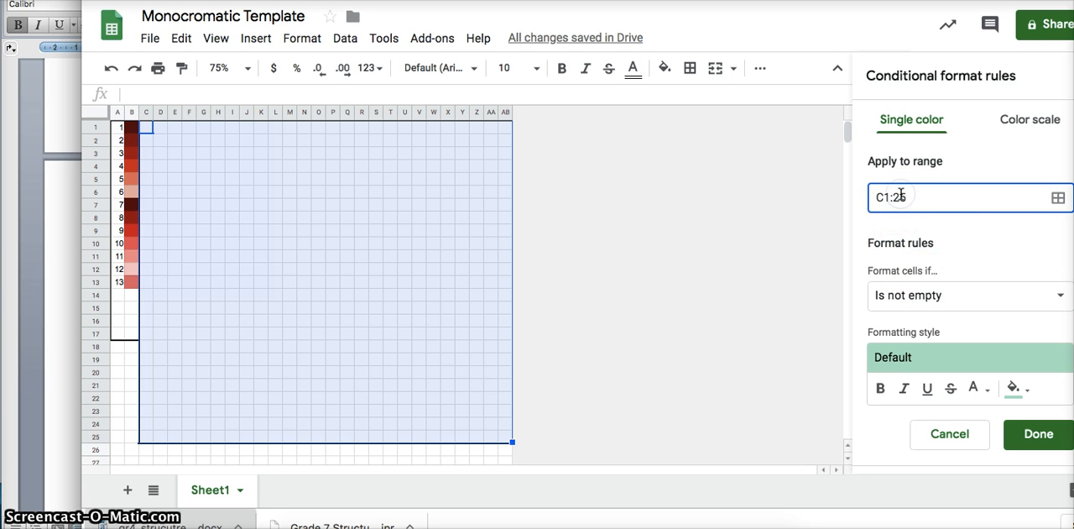
Set the new rule's condition to text is exactly 13.
{"action": "left_click", "coordinate": [960, 295]}
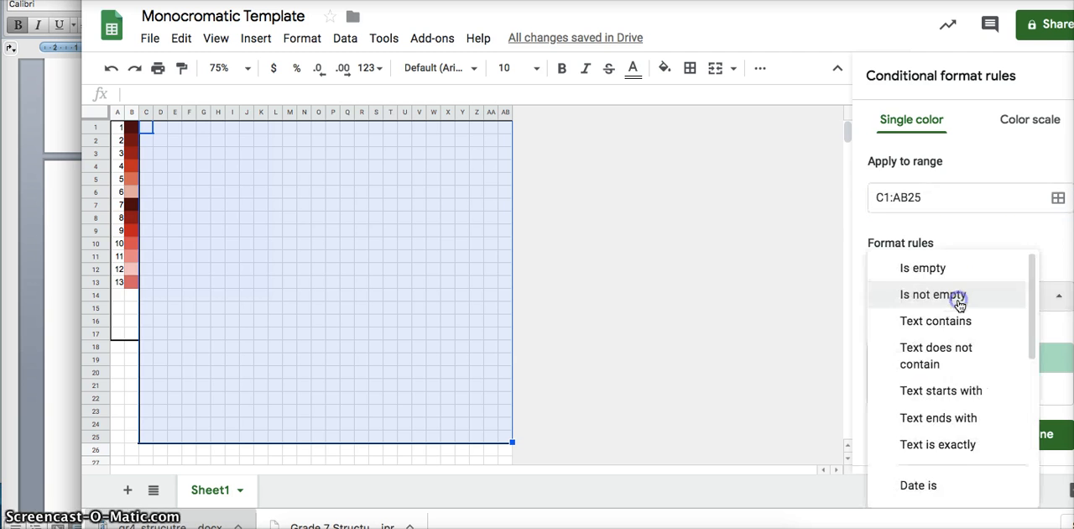
{"action": "left_click", "coordinate": [950, 442]}
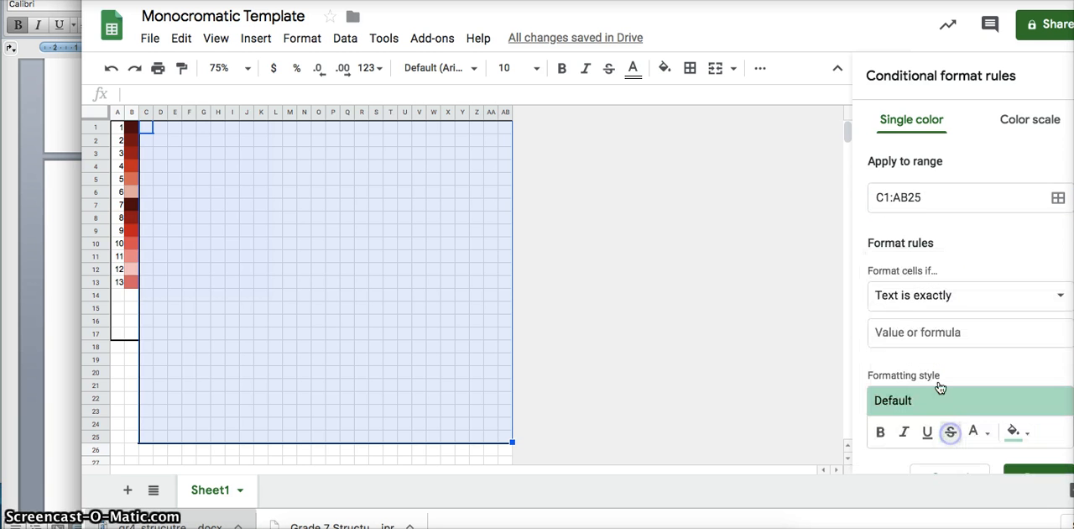
{"action": "left_click", "coordinate": [924, 333]}
{"action": "type", "text": "13"}
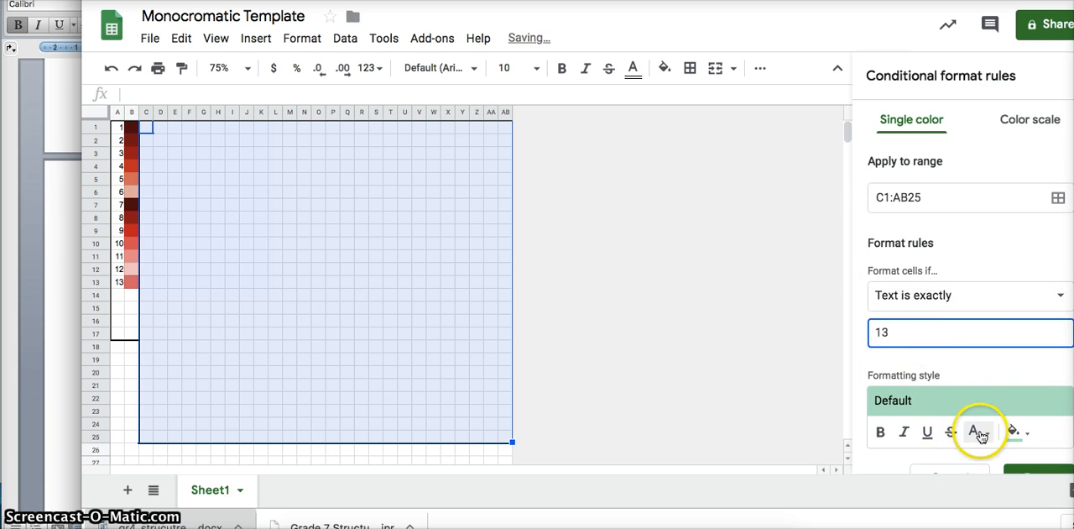
Give the rule for 13 the custom salmon red as both text and fill colour, and save it.
{"action": "left_click", "coordinate": [976, 431]}
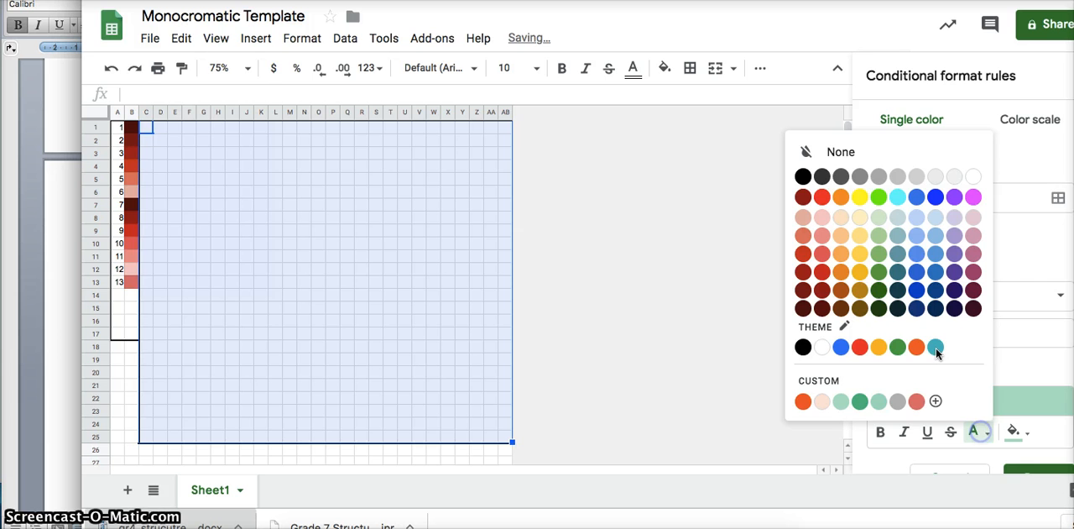
{"action": "left_click", "coordinate": [915, 404]}
{"action": "left_click", "coordinate": [1013, 436]}
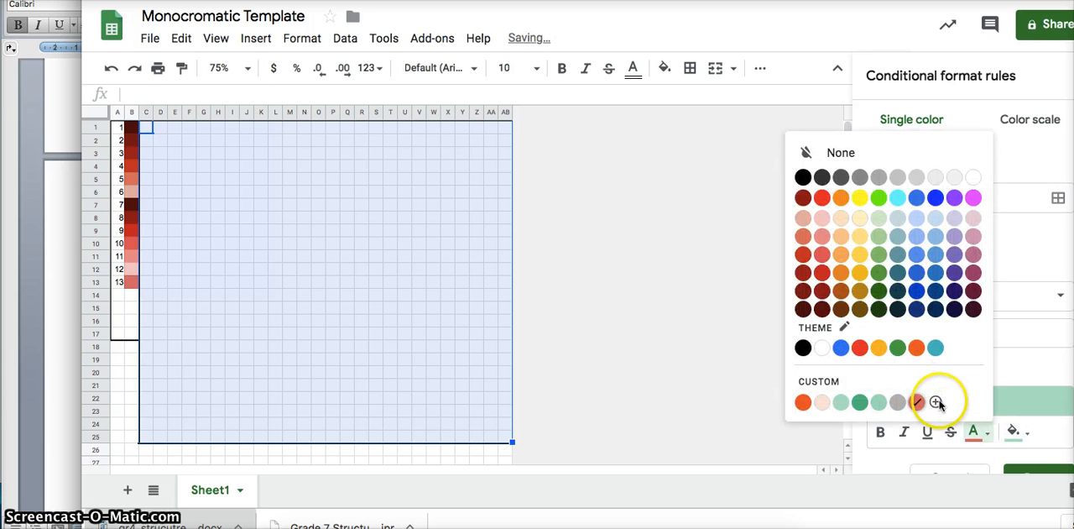
{"action": "left_click", "coordinate": [917, 402]}
{"action": "left_click", "coordinate": [1015, 431]}
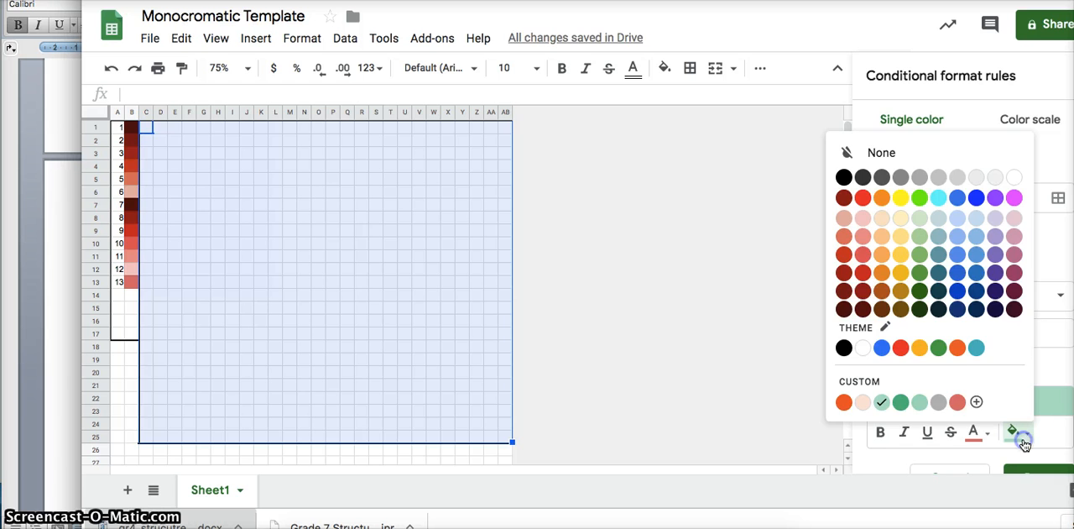
{"action": "left_click", "coordinate": [957, 401]}
{"action": "left_click", "coordinate": [1031, 463]}
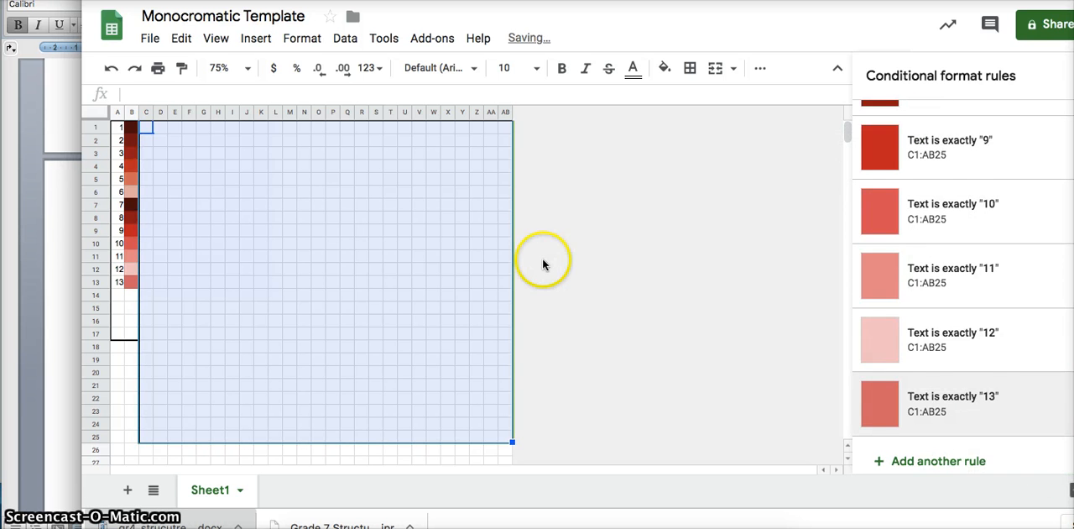
Review the range, condition and formatting style of the rule for 13, then close it.
{"action": "left_click", "coordinate": [921, 393]}
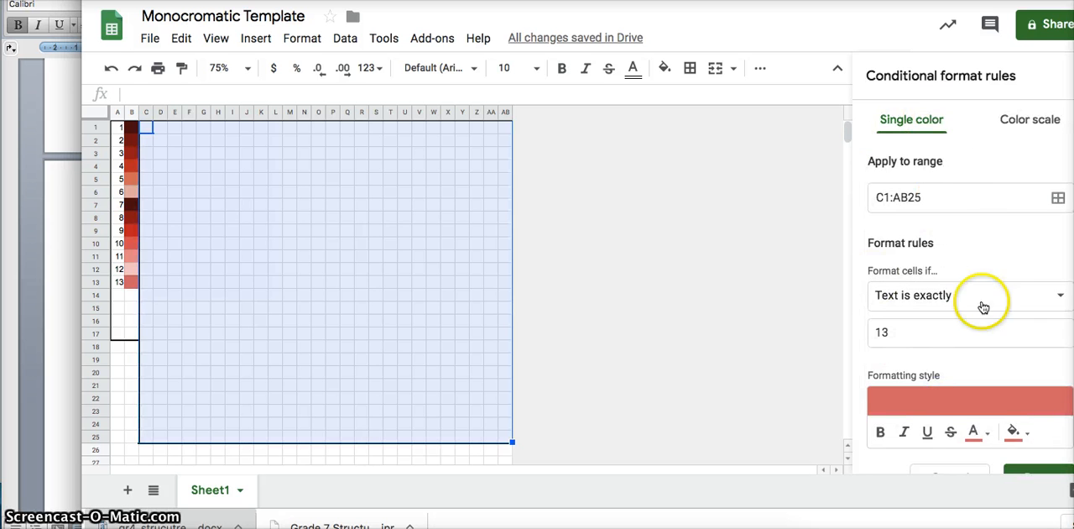
{"action": "scroll", "coordinate": [1035, 453], "scroll_direction": "down", "scroll_amount": 1}
{"action": "left_click", "coordinate": [1036, 457]}
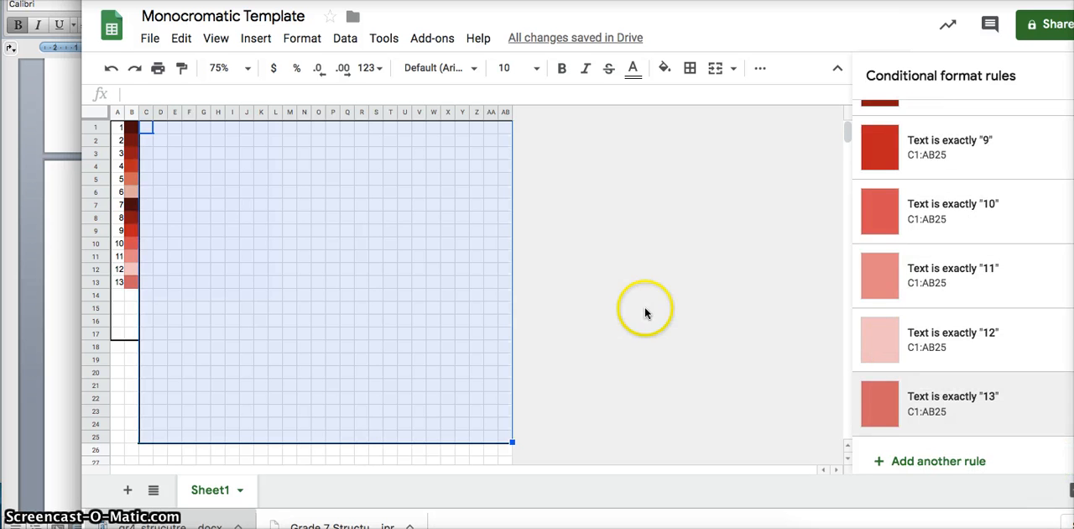
Enter 12 in cells F12 and G12 to test the light pink colouring.
{"action": "left_click", "coordinate": [247, 267]}
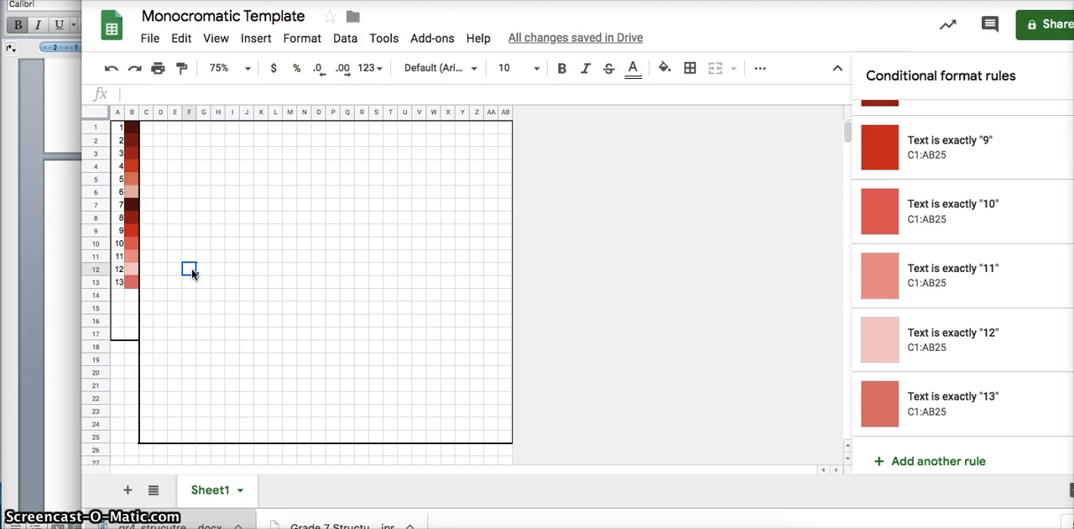
{"action": "type", "text": "12"}
{"action": "key", "text": "Tab"}
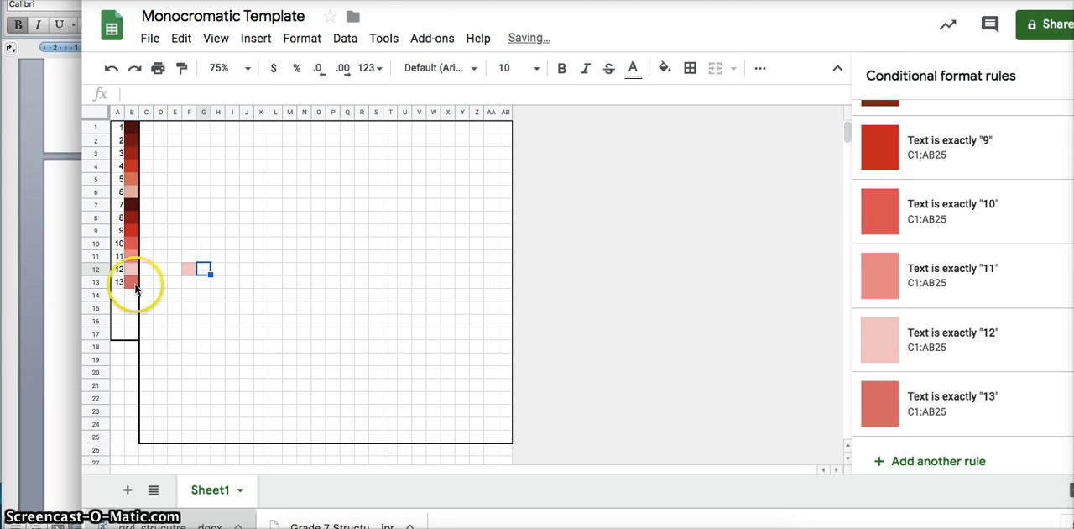
{"action": "type", "text": "12"}
{"action": "key", "text": "Tab"}
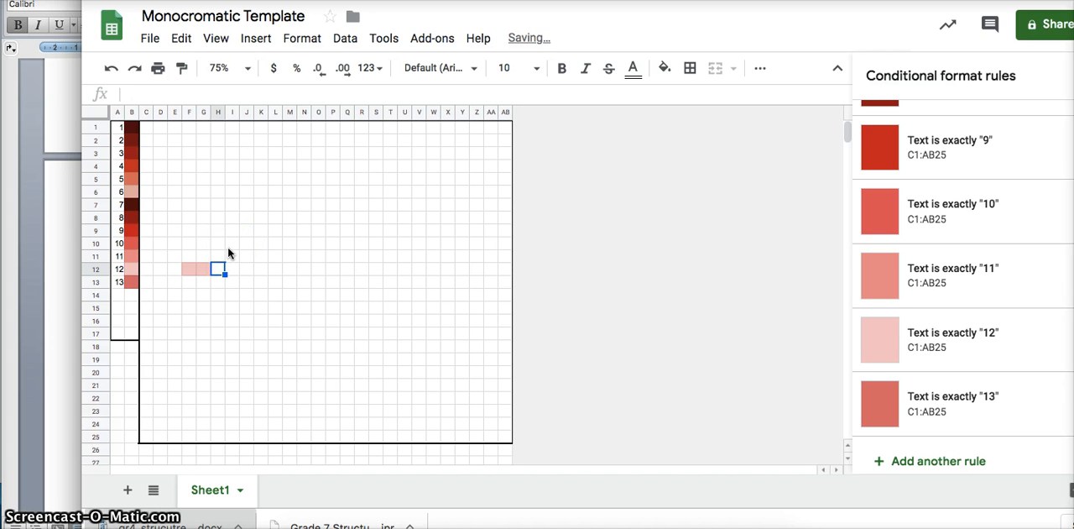
Copy the 12 from cell G12 across row 12, then select a cell below the row.
{"action": "left_click", "coordinate": [203, 259]}
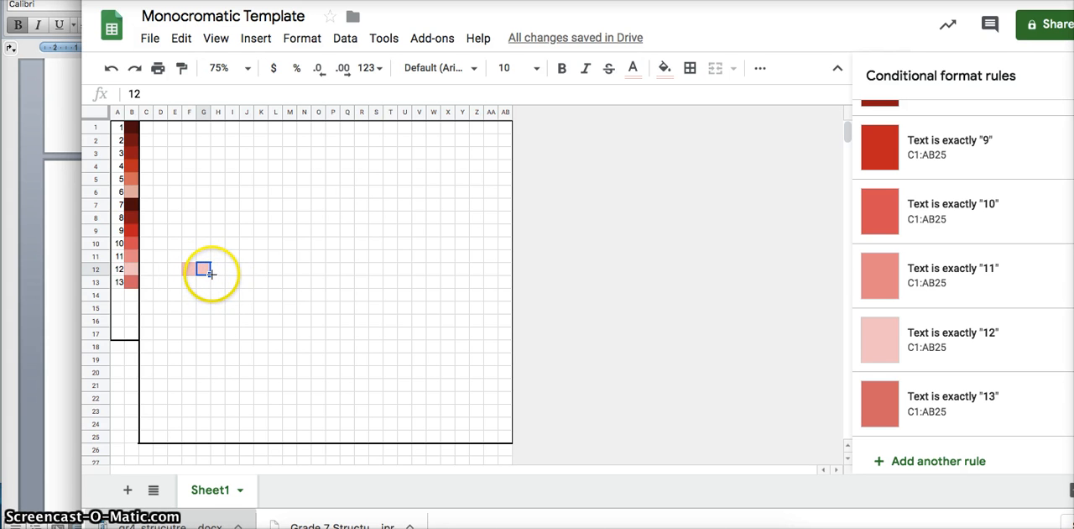
{"action": "left_click_drag", "start_coordinate": [333, 269], "coordinate": [470, 274]}
{"action": "left_click", "coordinate": [276, 308]}
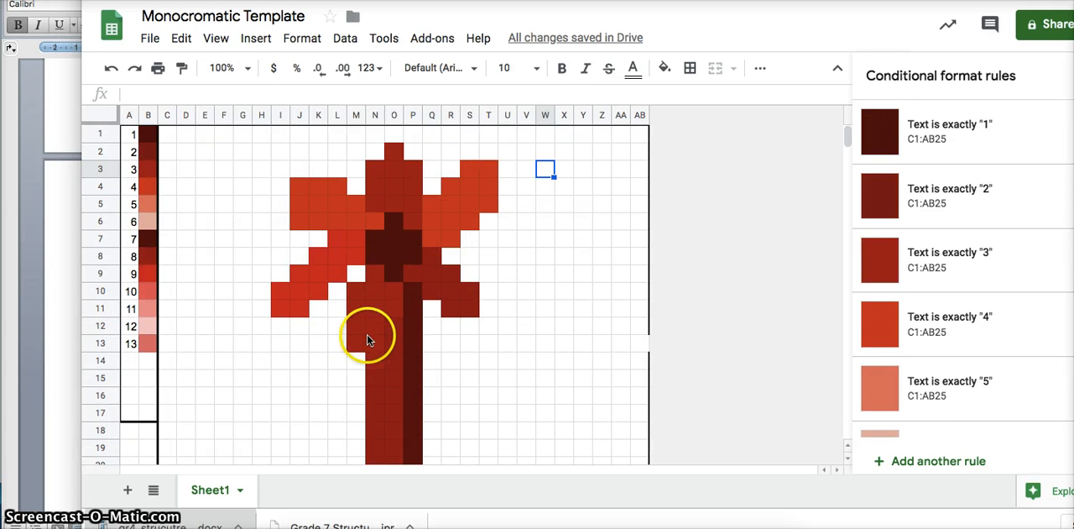
{"action": "left_click", "coordinate": [506, 327]}
{"action": "left_click", "coordinate": [451, 342]}
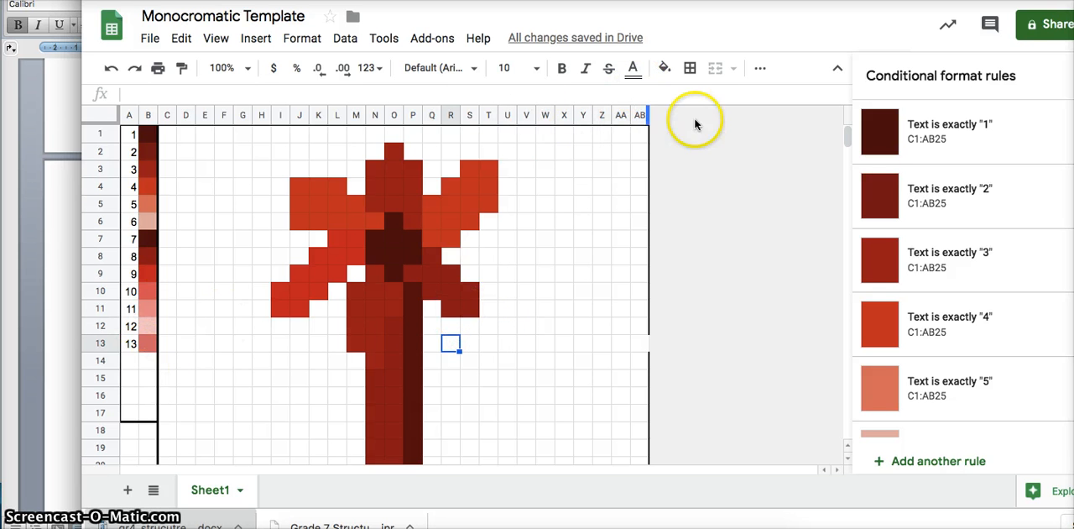
Try filling empty cell R13 directly with a light salmon red from the palette, and reset its fill colour.
{"action": "left_click", "coordinate": [664, 67]}
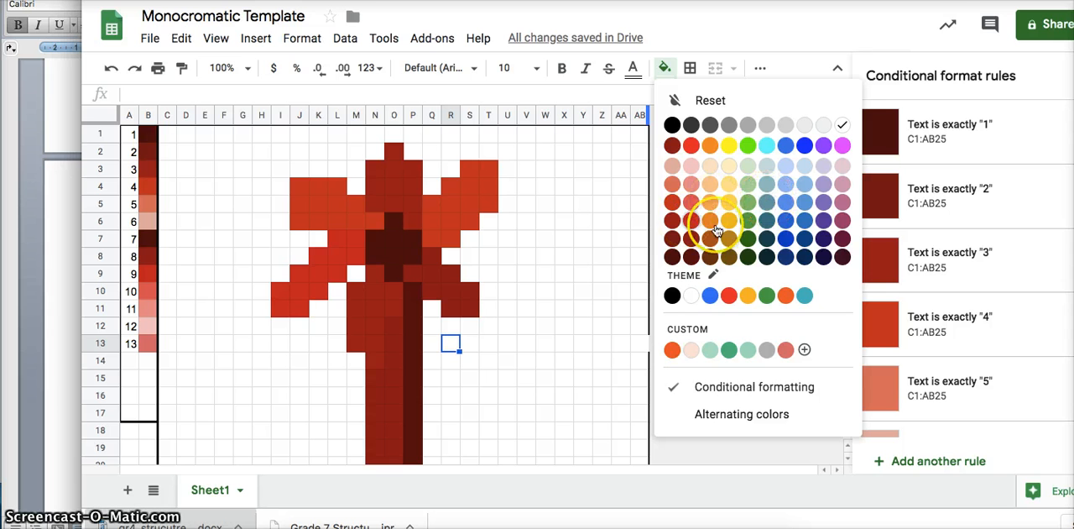
{"action": "left_click", "coordinate": [672, 184]}
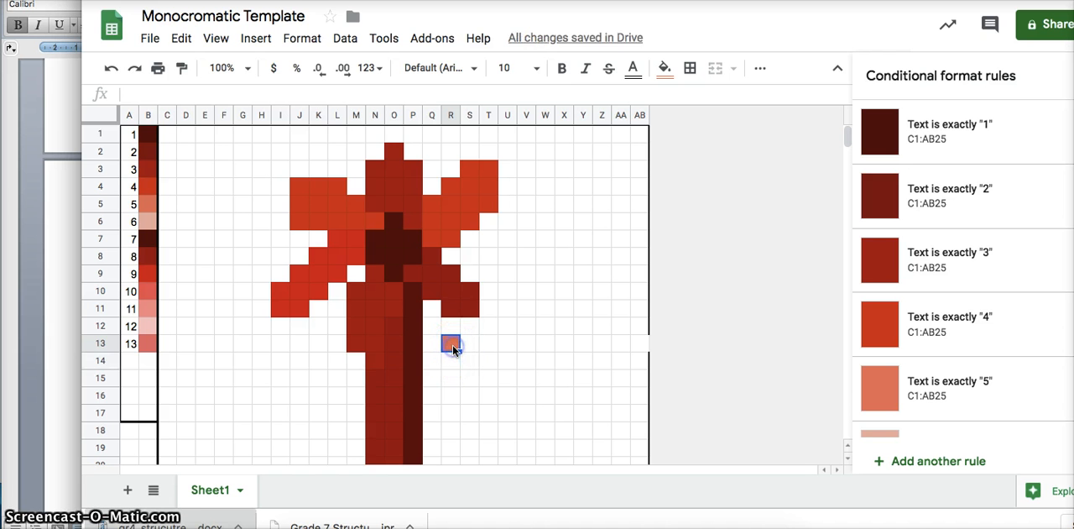
{"action": "left_click", "coordinate": [478, 378]}
{"action": "left_click", "coordinate": [451, 340]}
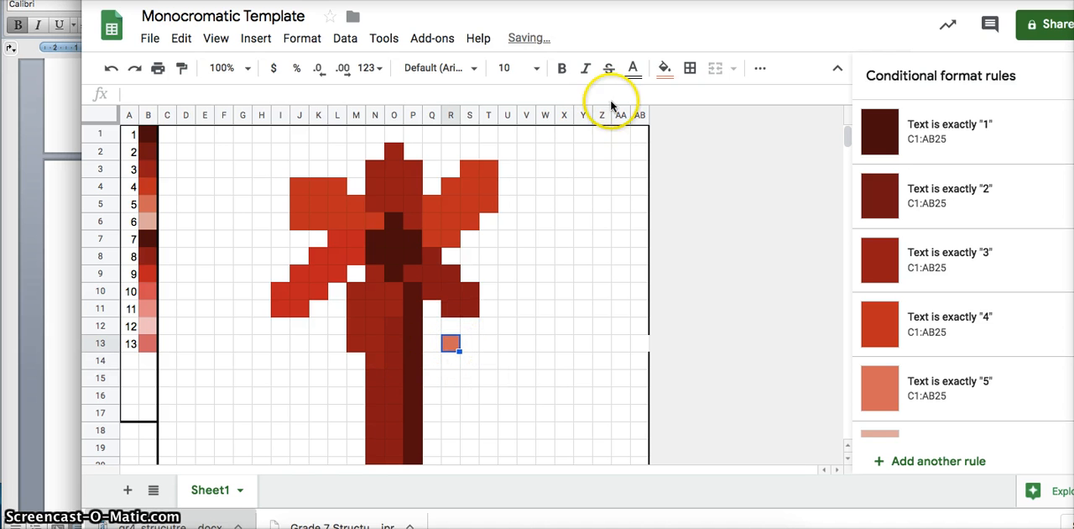
{"action": "left_click", "coordinate": [664, 68]}
{"action": "left_click", "coordinate": [679, 100]}
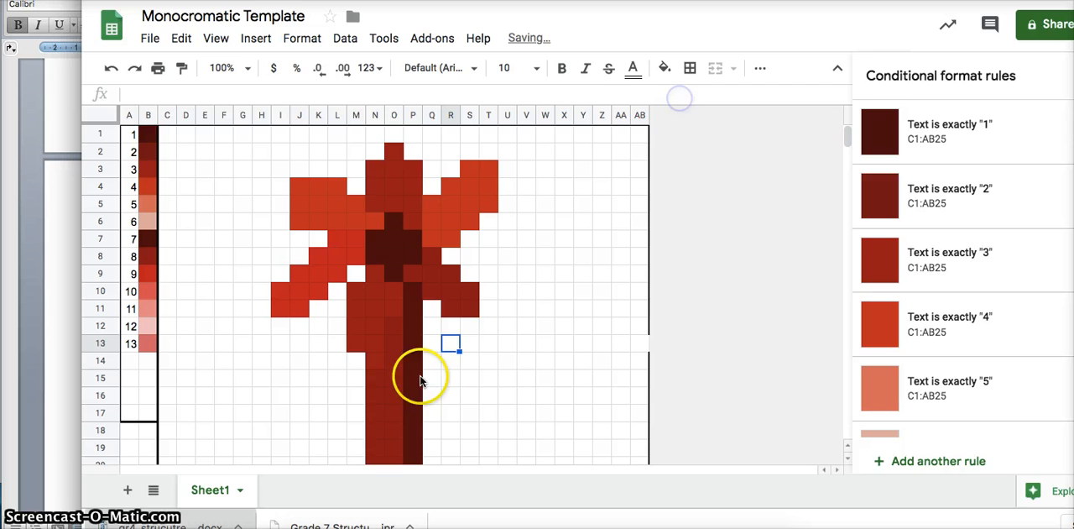
Check which palette fill colours are used by cells N12 and O13 in the flower's stem, and select empty cell U13.
{"action": "left_click", "coordinate": [377, 328]}
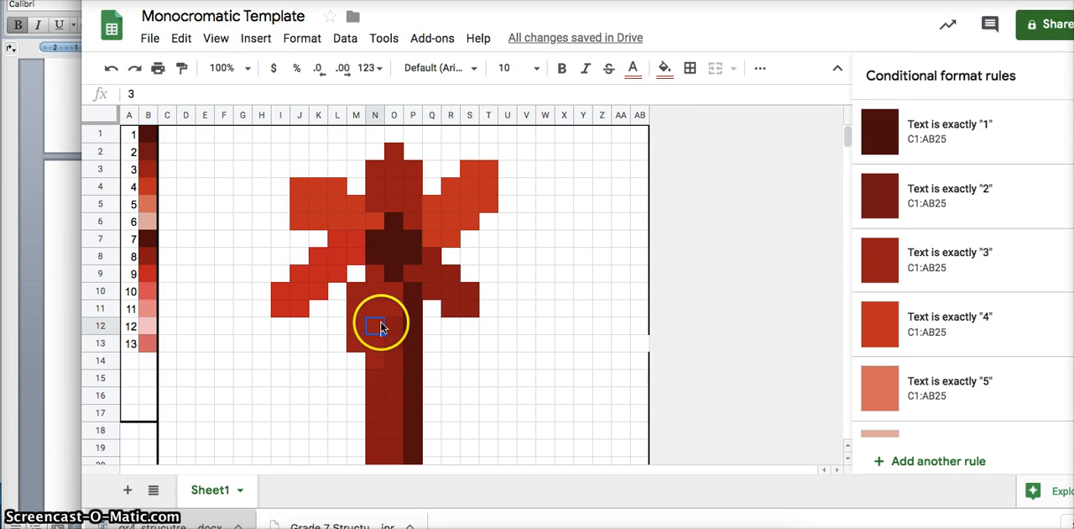
{"action": "left_click", "coordinate": [663, 70]}
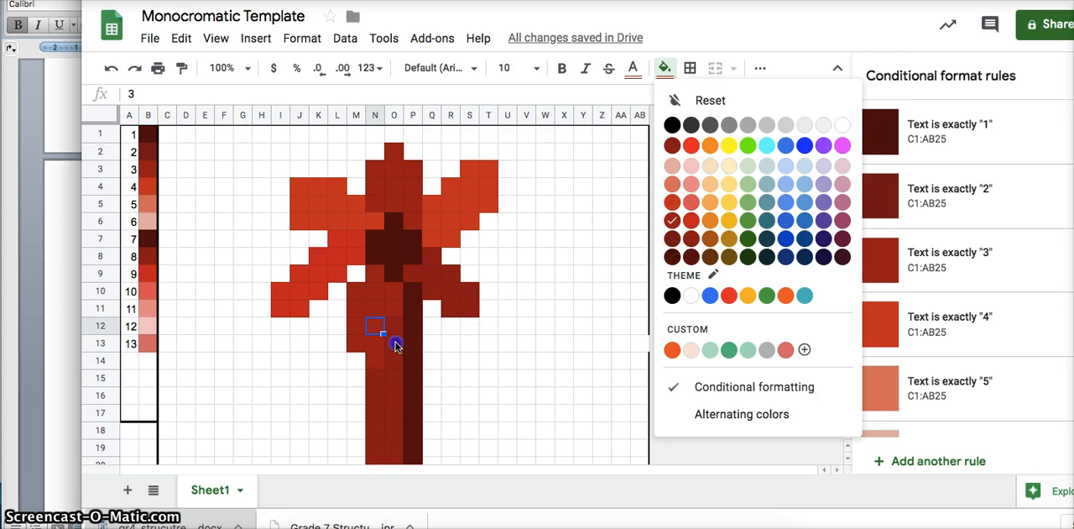
{"action": "left_click", "coordinate": [395, 345]}
{"action": "left_click", "coordinate": [664, 67]}
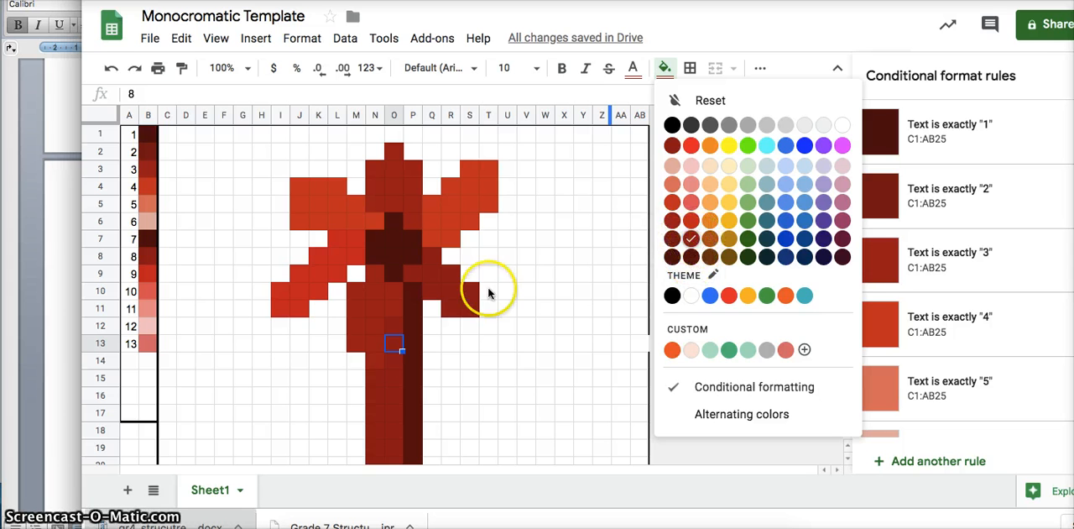
{"action": "left_click", "coordinate": [513, 341]}
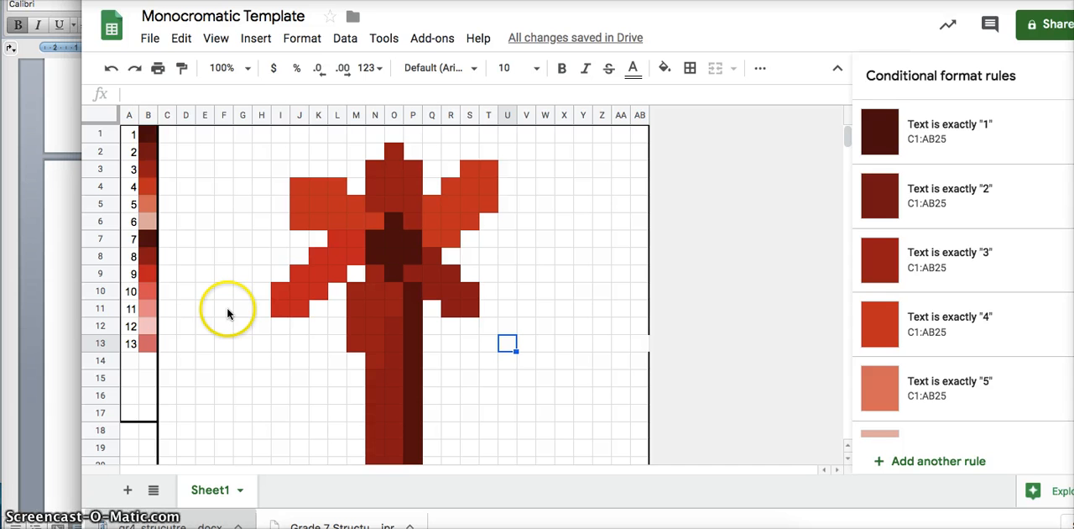
Set the sheet's zoom to 50% to view the whole picture.
{"action": "left_click", "coordinate": [242, 68]}
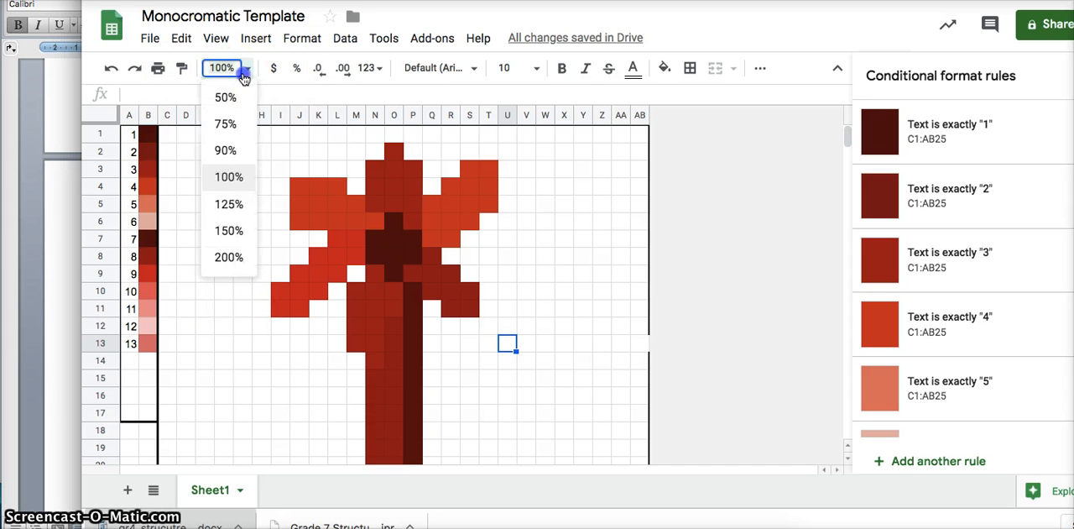
{"action": "left_click", "coordinate": [227, 98]}
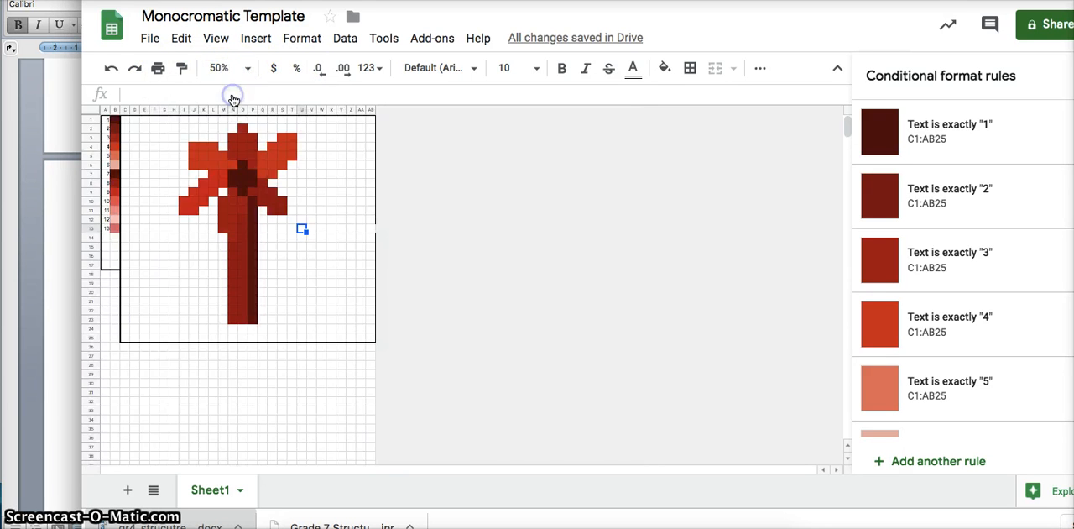